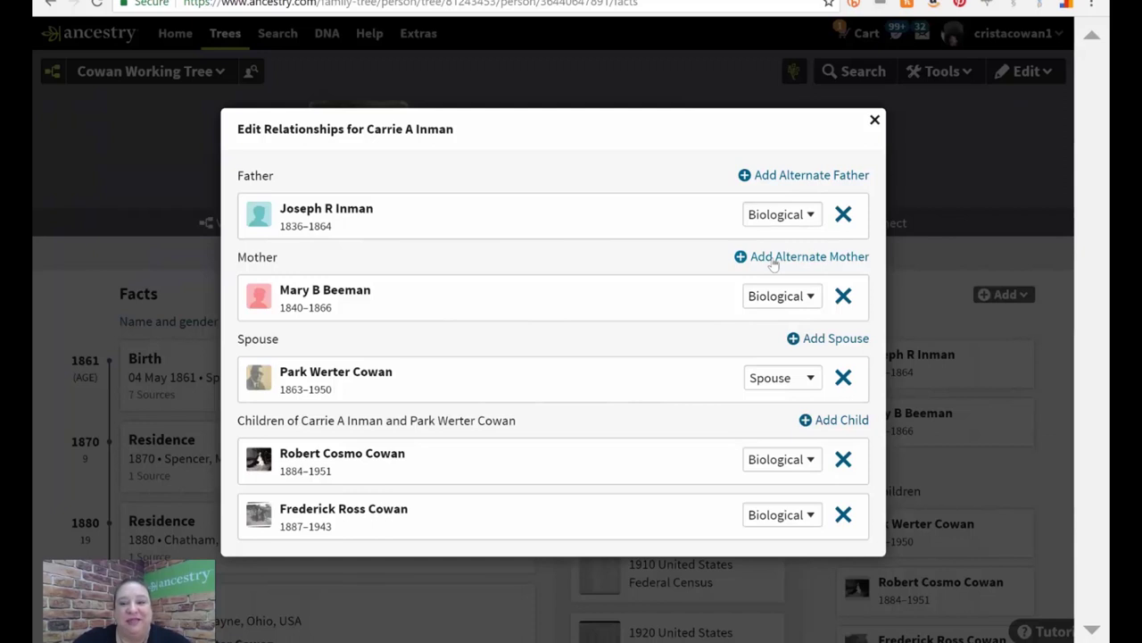
Look at the form for adding a new person as an alternate father, then leave the relationship editor without saving.
left_click(788, 176)
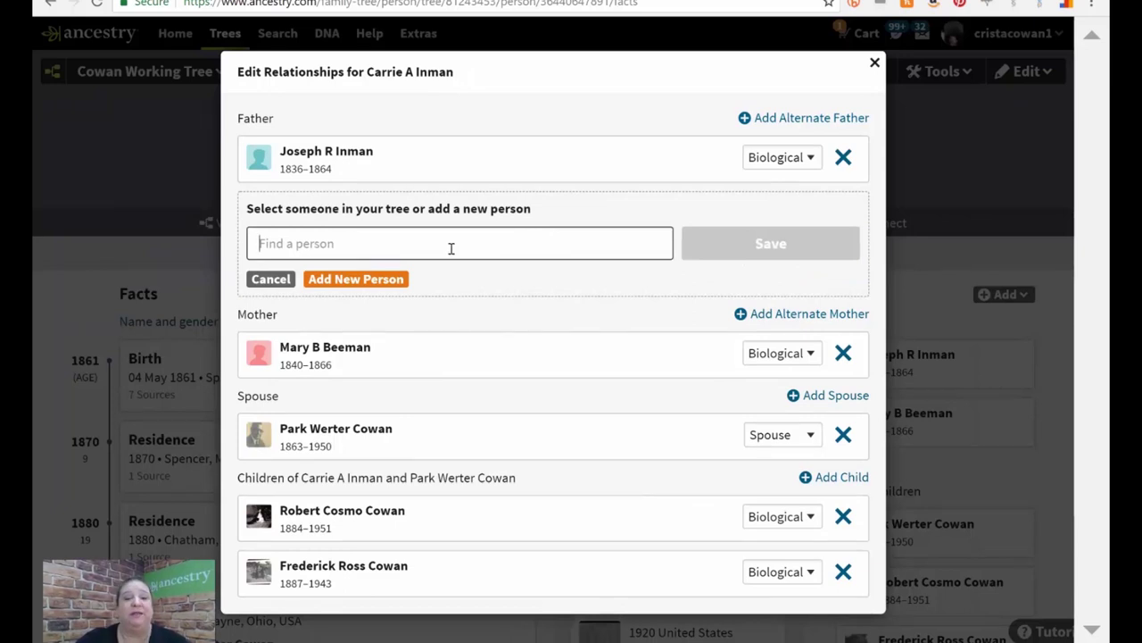
left_click(386, 281)
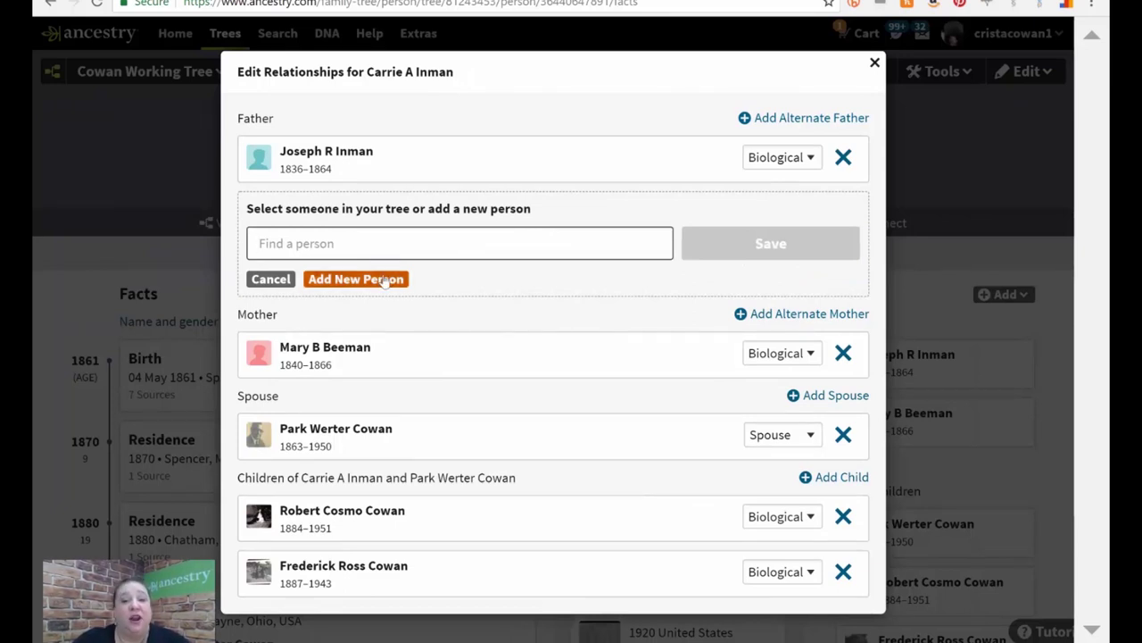
left_click(386, 280)
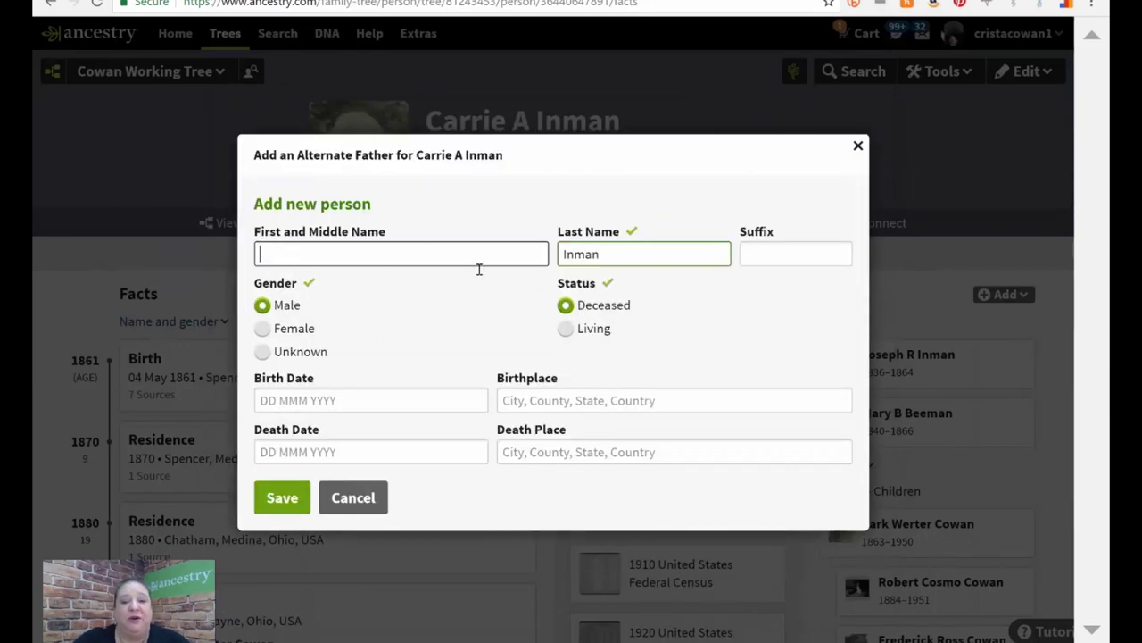
left_click(366, 497)
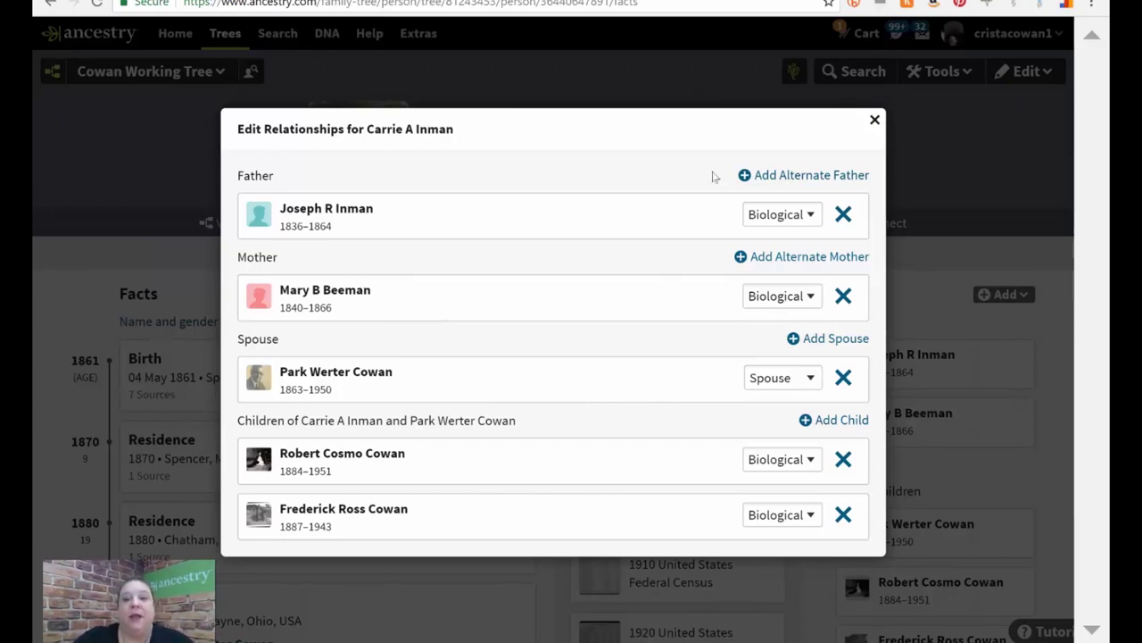
left_click(874, 120)
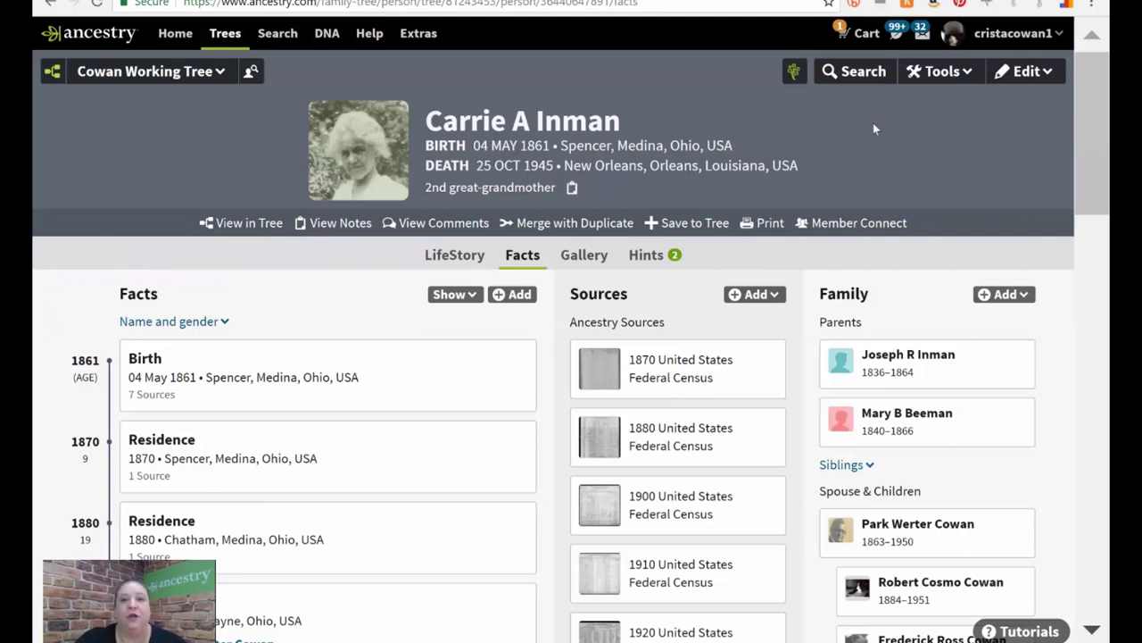
Review the parents, spouse and children listed in the person's relationship editor, then close it.
left_click(1035, 71)
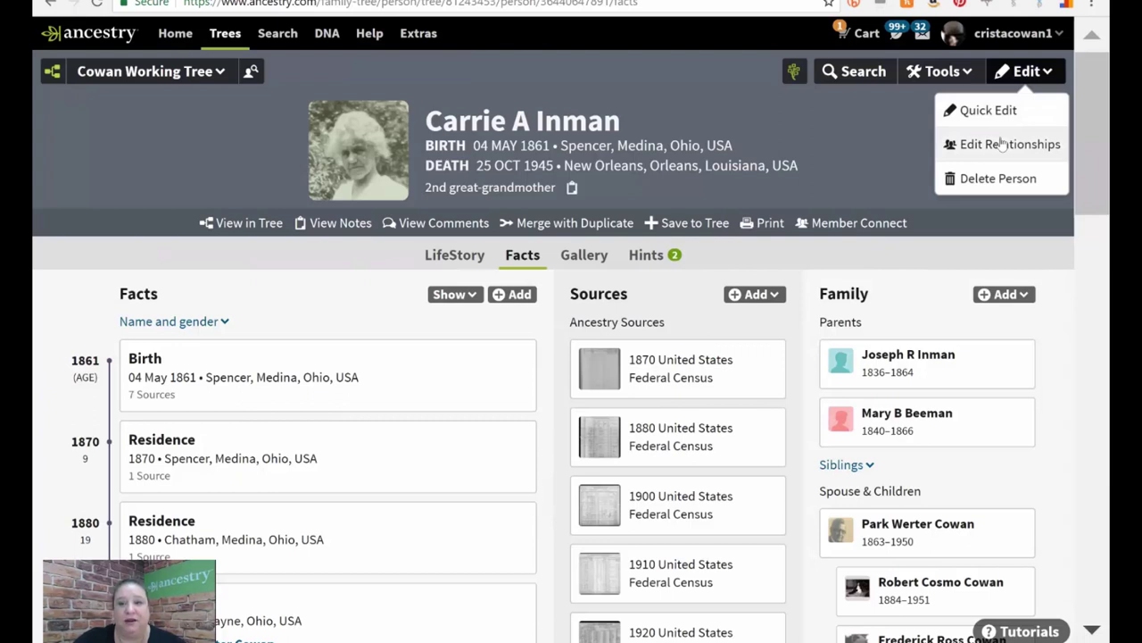
left_click(1003, 144)
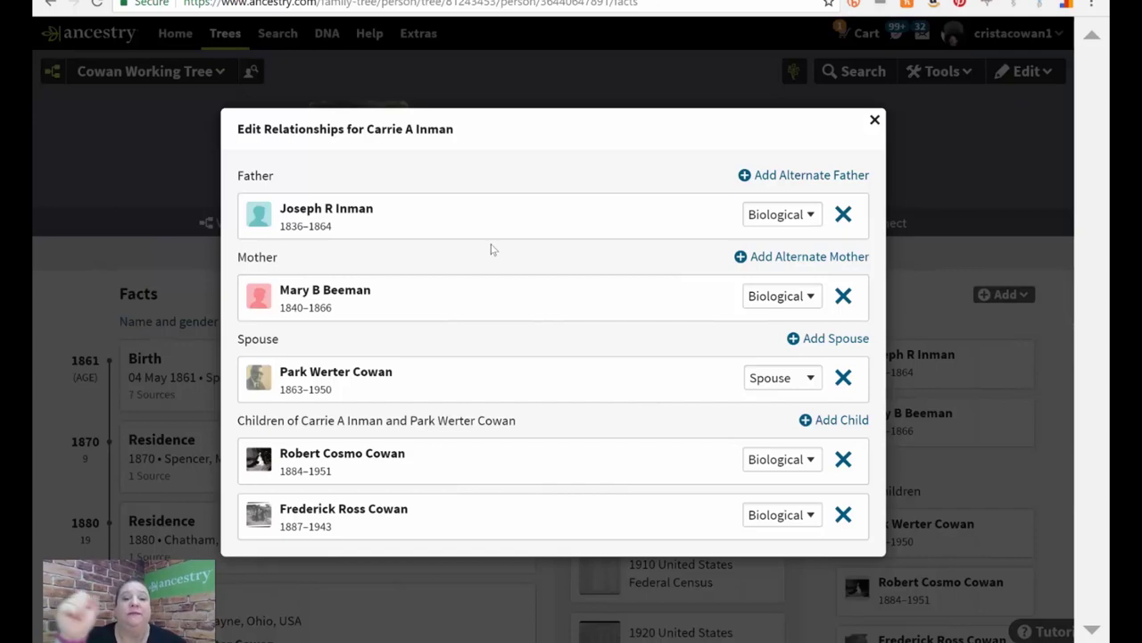
left_click(875, 119)
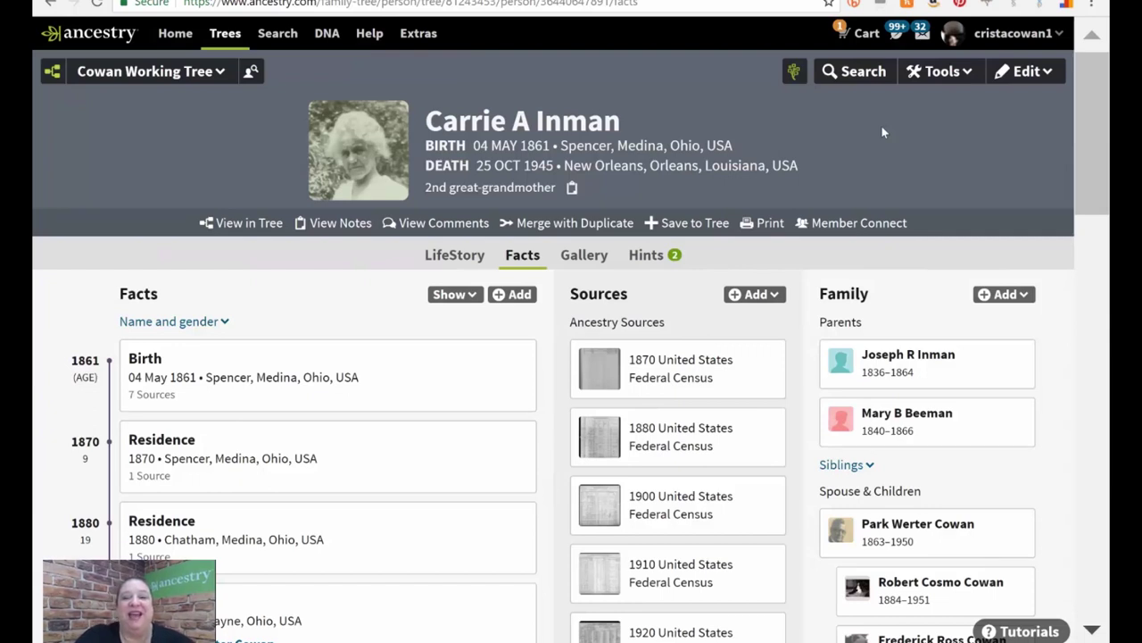
View the relationship types available for the father in the relationship editor, then close it without changing the type.
left_click(1015, 79)
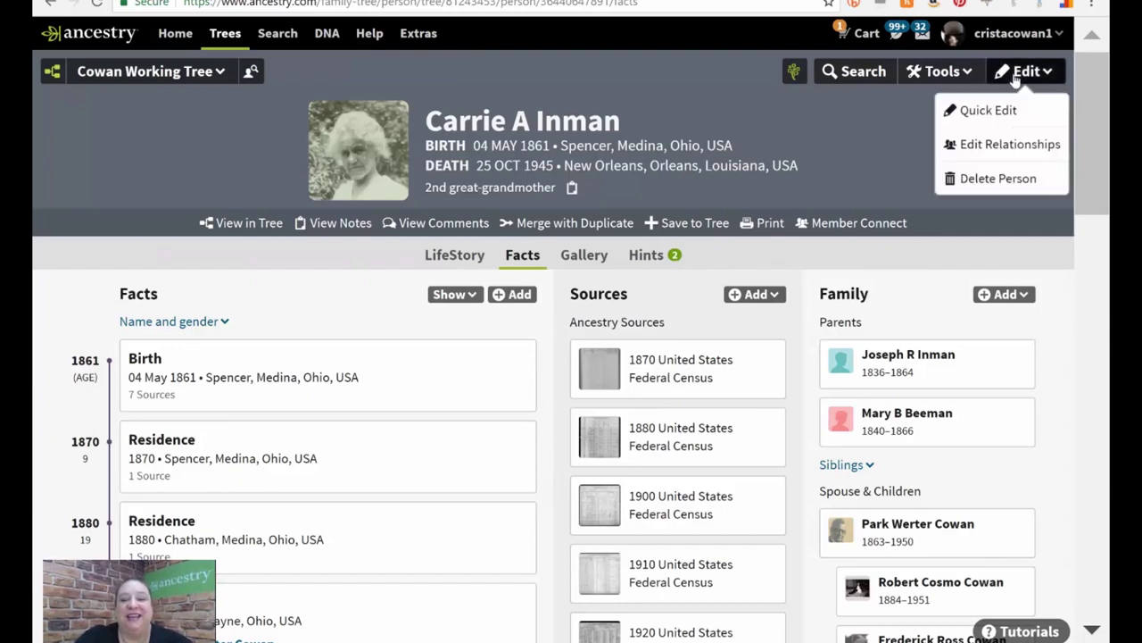
left_click(1022, 145)
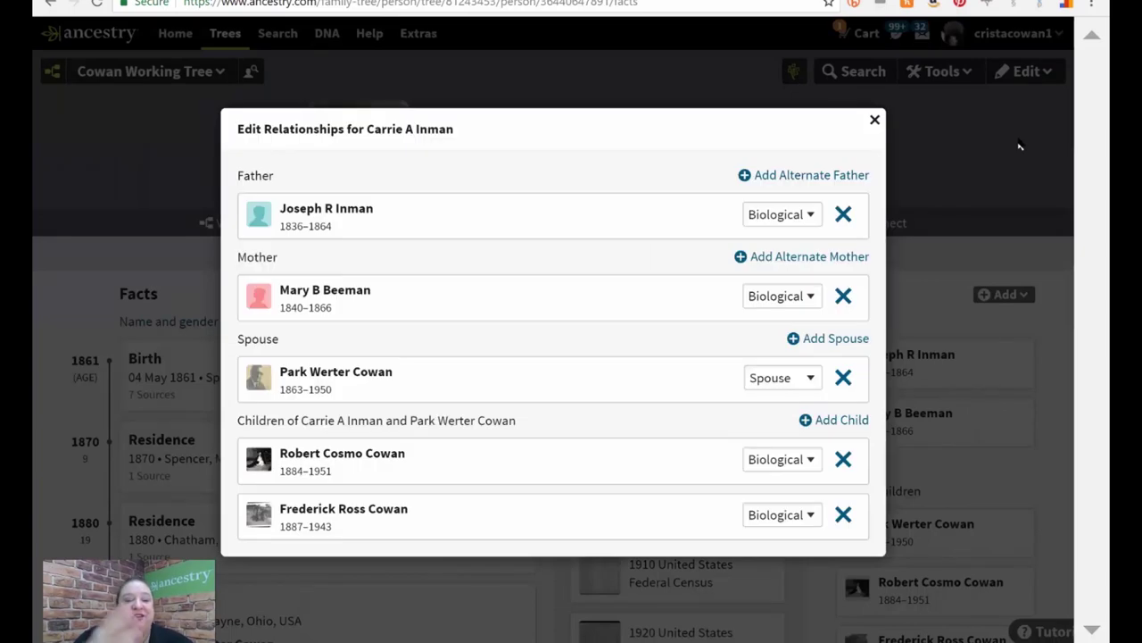
left_click(799, 222)
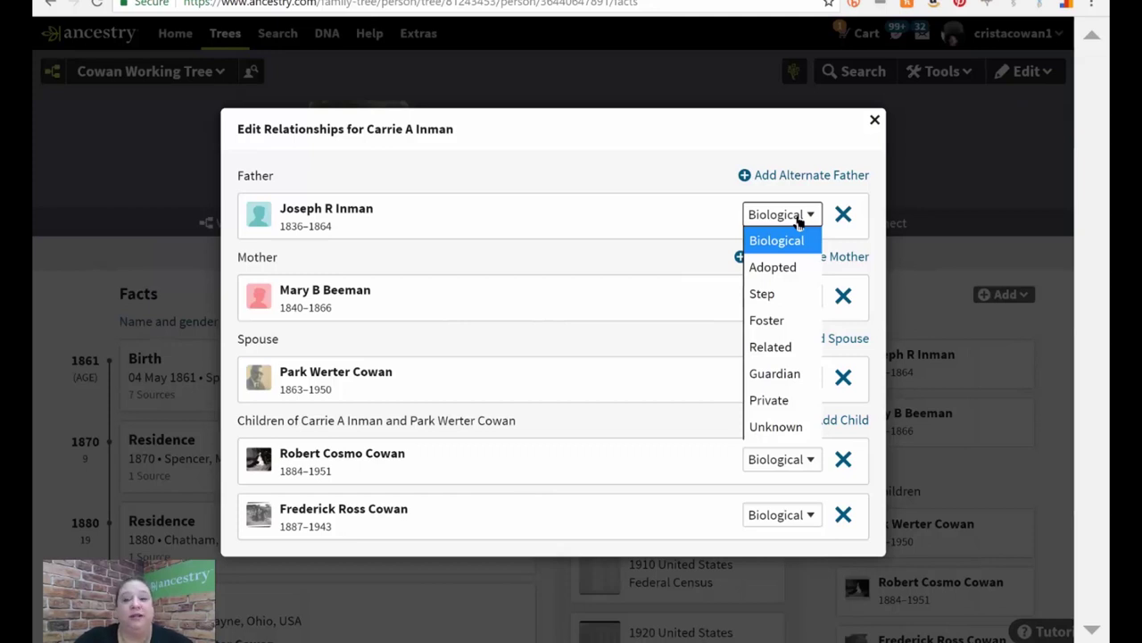
left_click(697, 153)
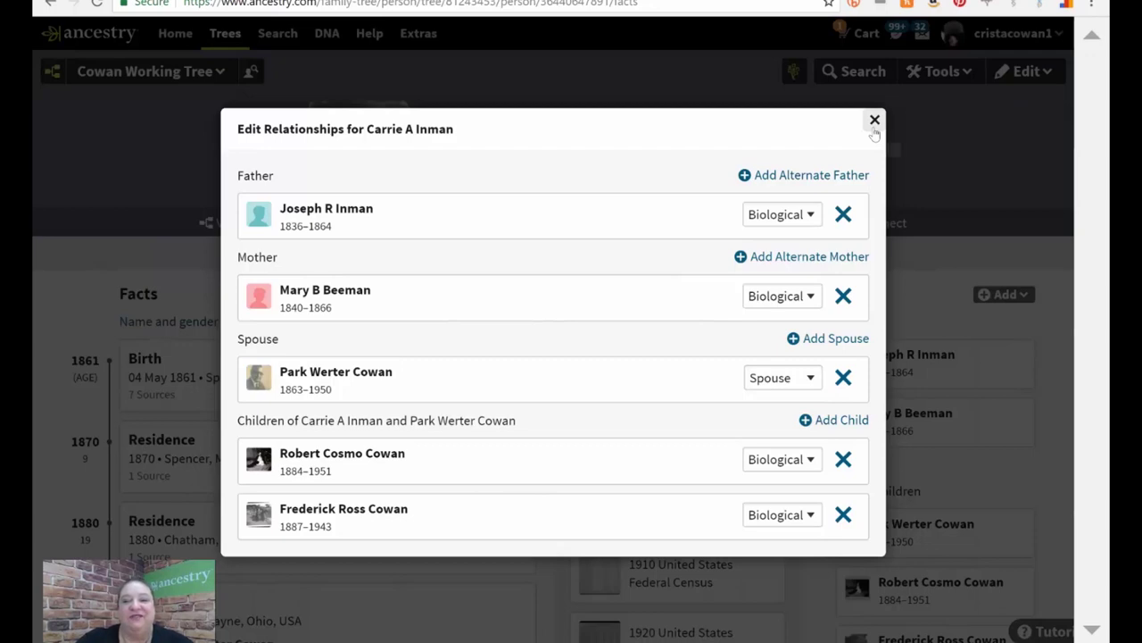
left_click(874, 122)
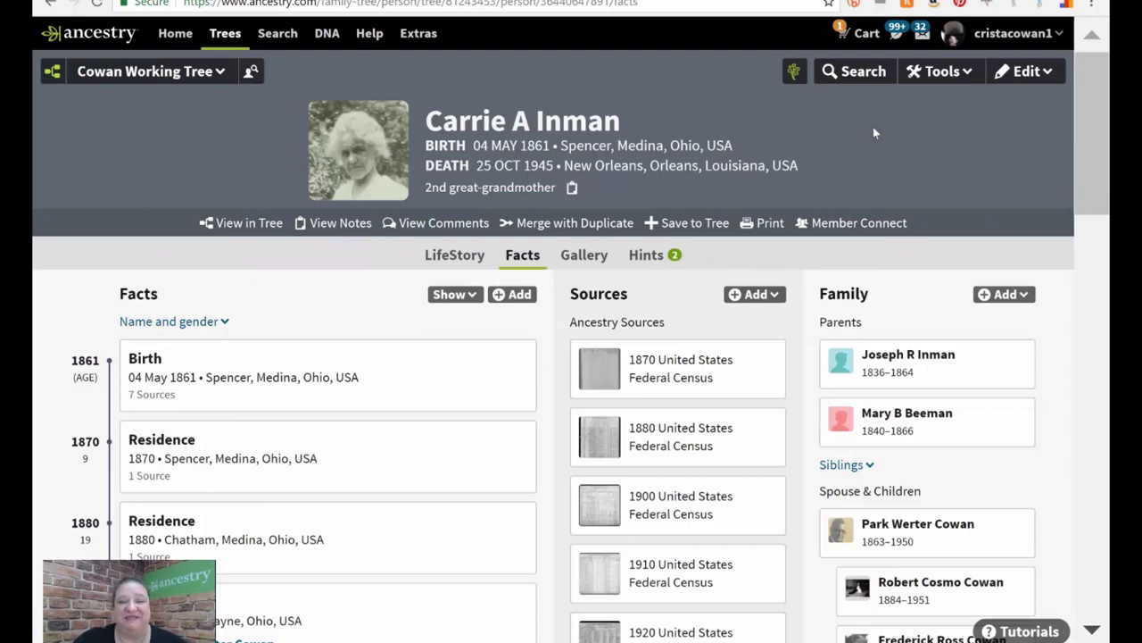
key("alt+Tab")
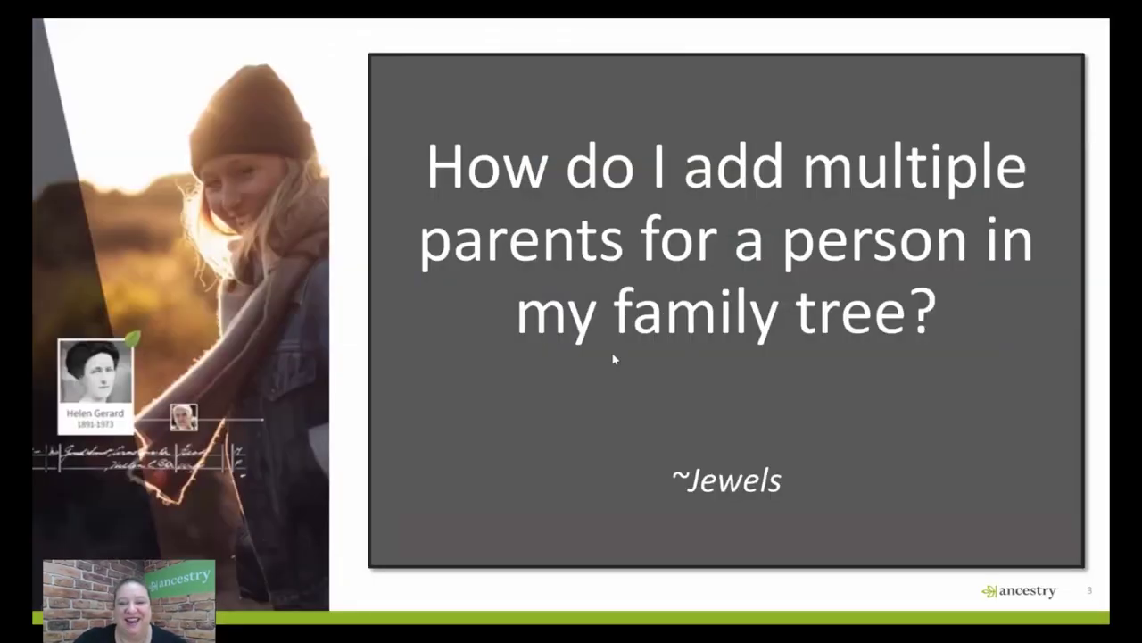
key("Right")
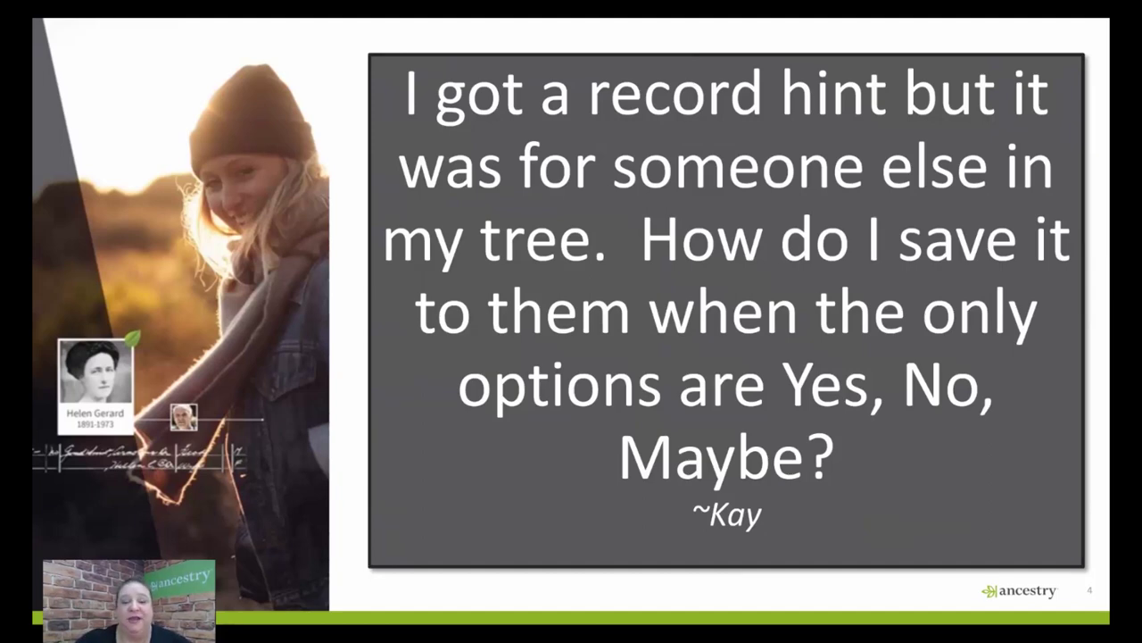
key("alt+Tab")
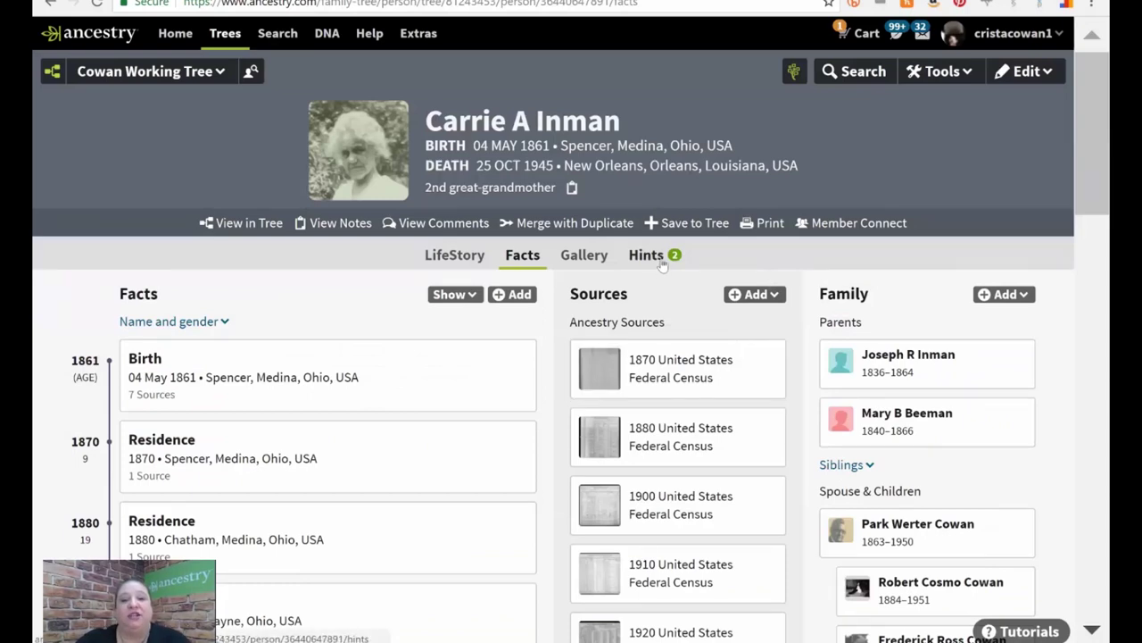
Open the Ohio, Births and Christenings Index, 1774-1973 record from the person's new hints in a separate tab.
left_click(663, 264)
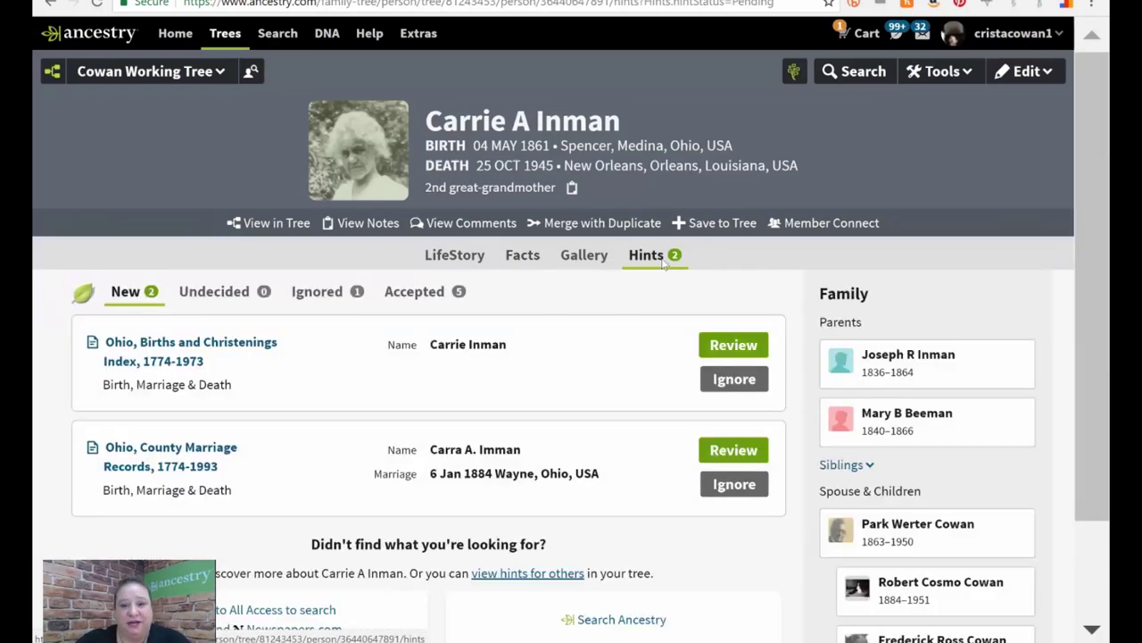
right_click(176, 349)
left_click(179, 357)
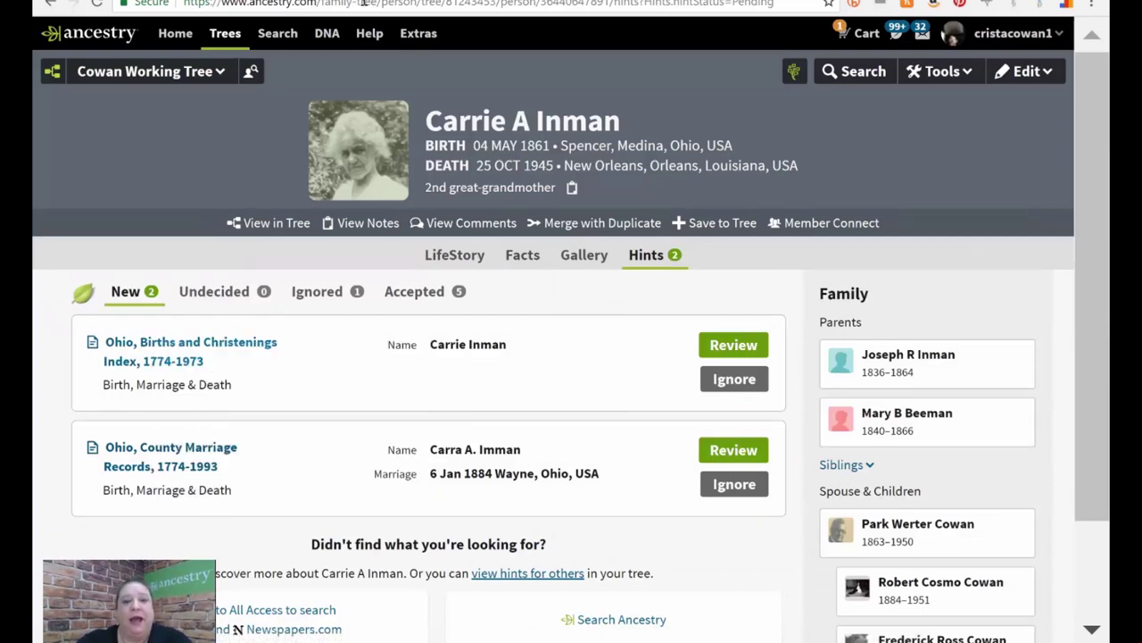
left_click(363, 2)
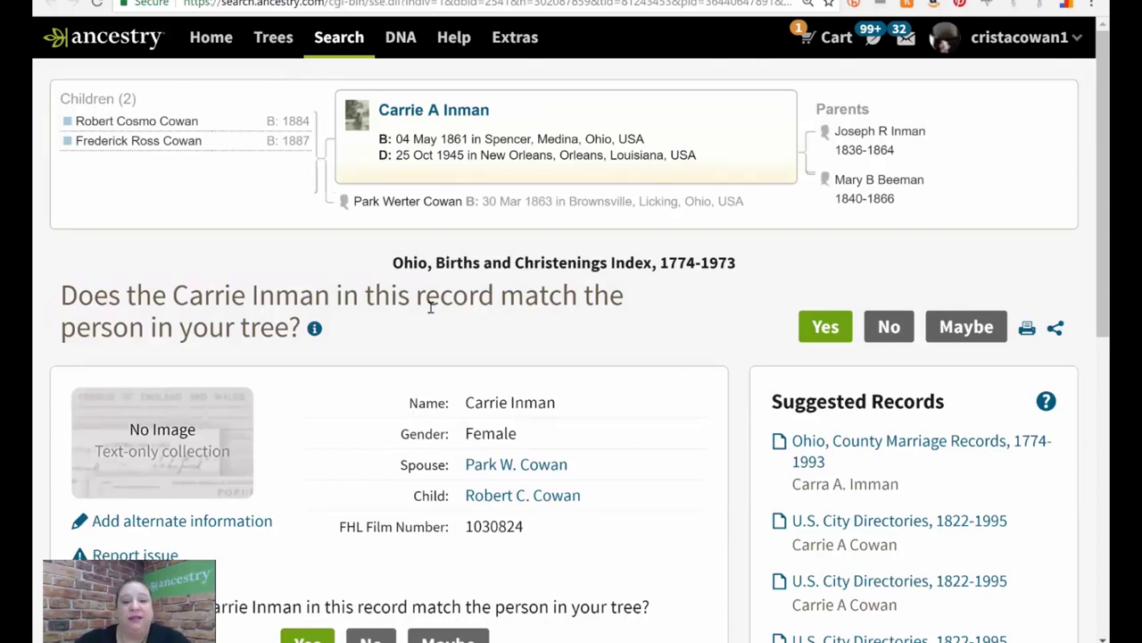
Check the hint's record collection title and open the linked birth record of the child named in it.
left_click_drag(390, 260, 486, 272)
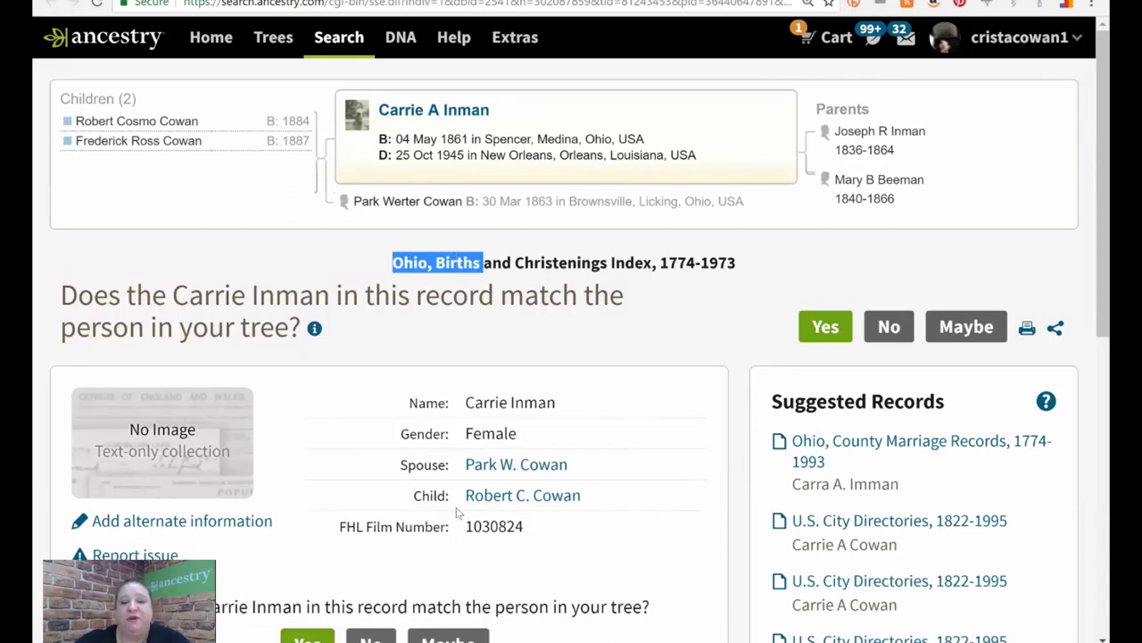
left_click(336, 474)
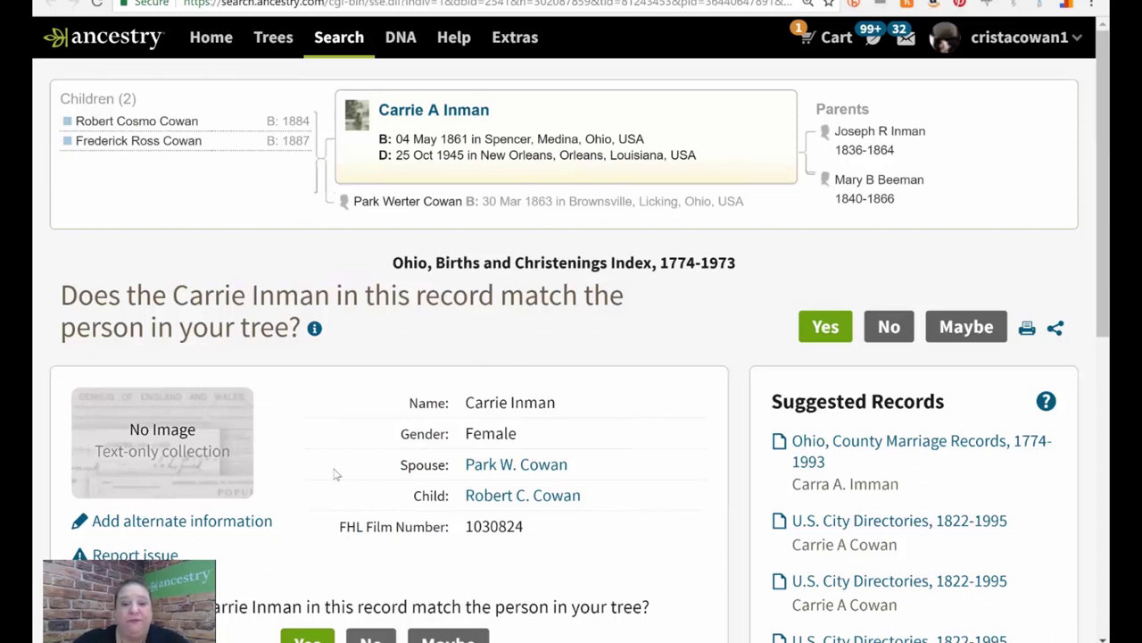
left_click(521, 496)
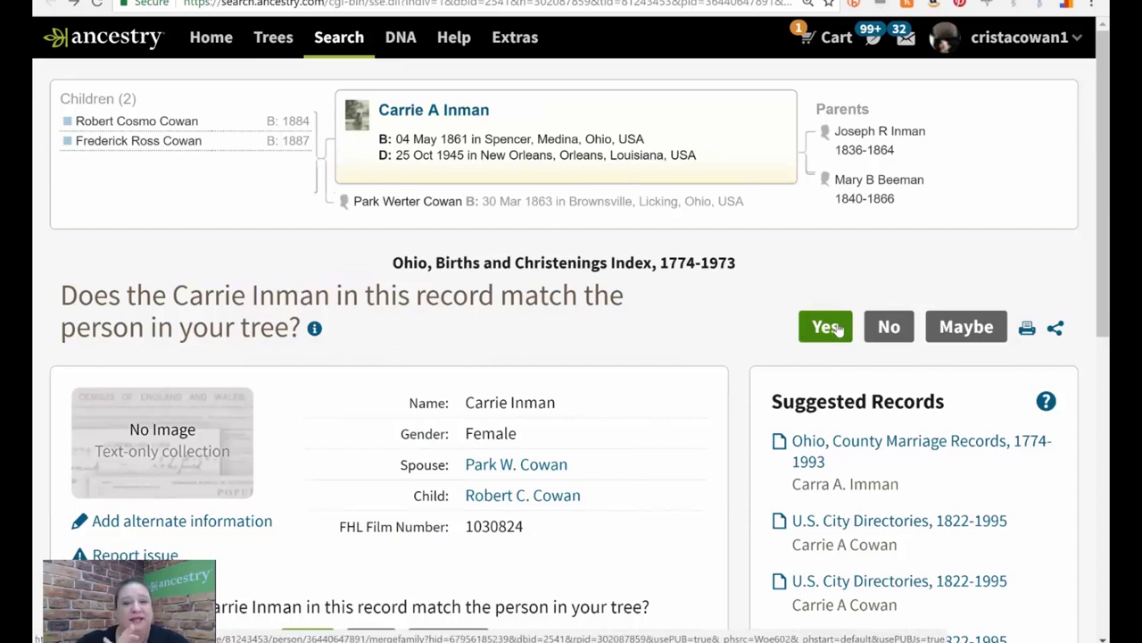
left_click(522, 495)
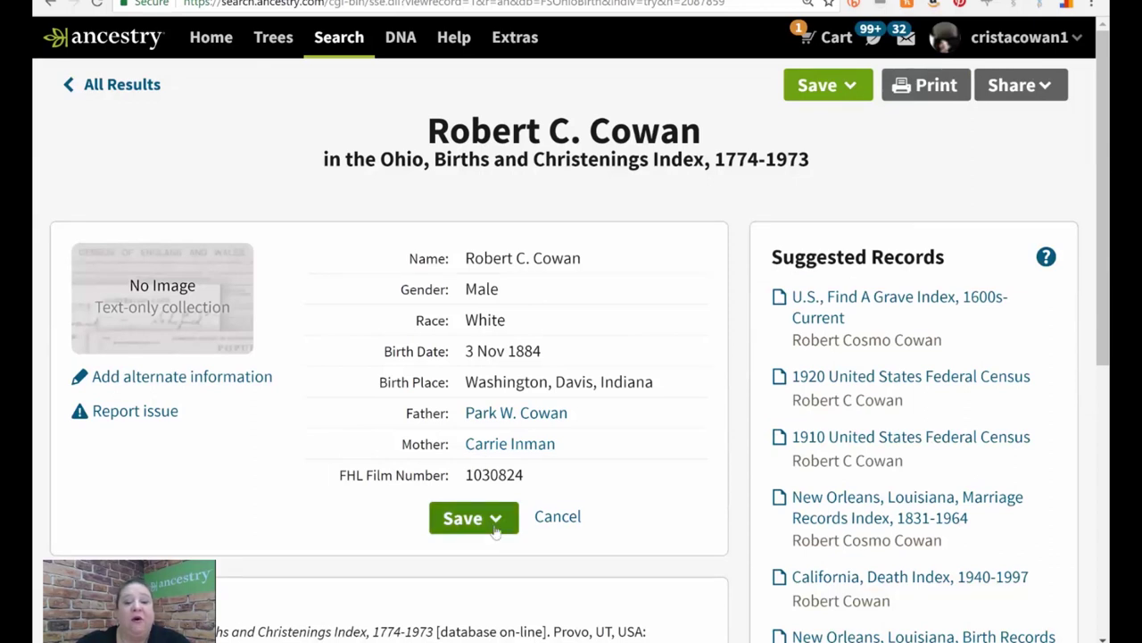
Look at the save options for the child's record and the form for attaching it to someone in the tree, then cancel.
left_click(458, 521)
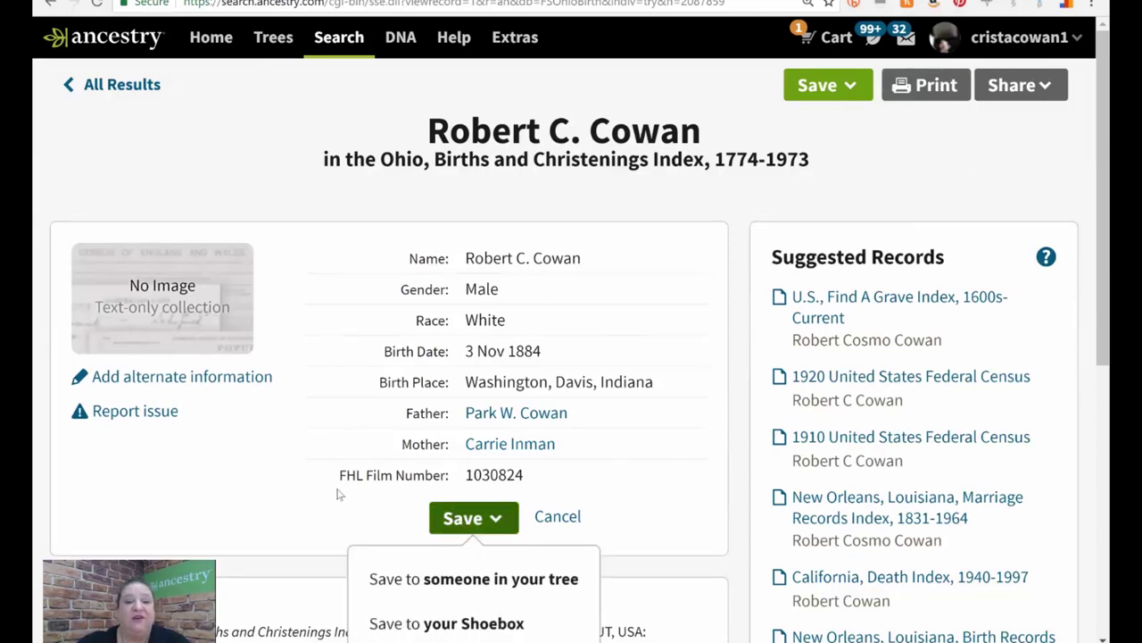
left_click(307, 486)
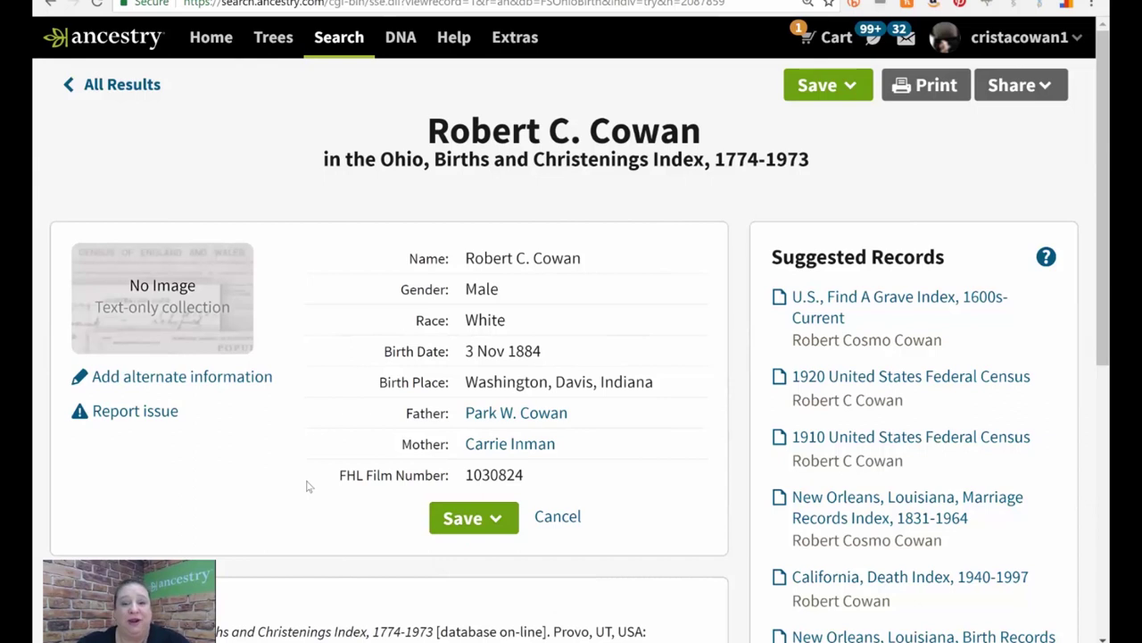
left_click(463, 520)
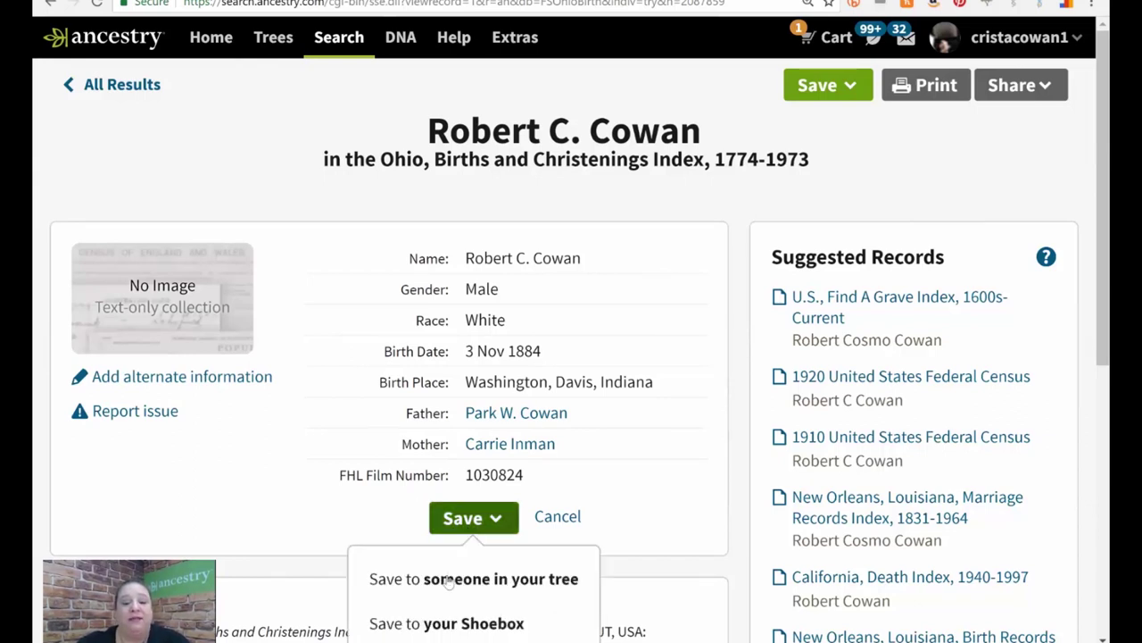
left_click(451, 579)
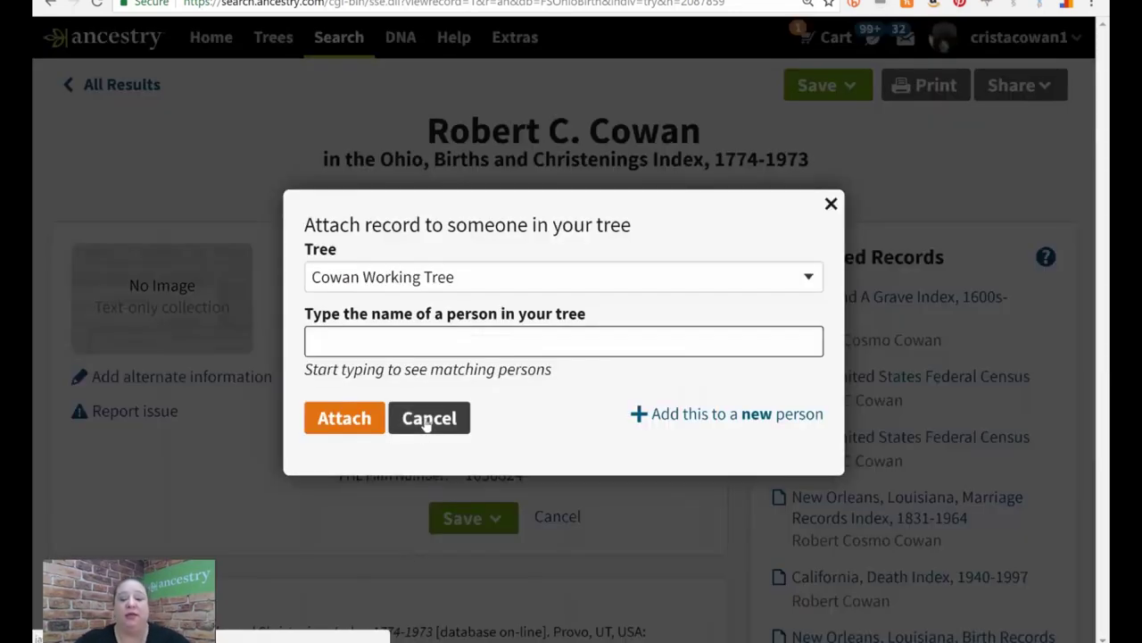
left_click(426, 418)
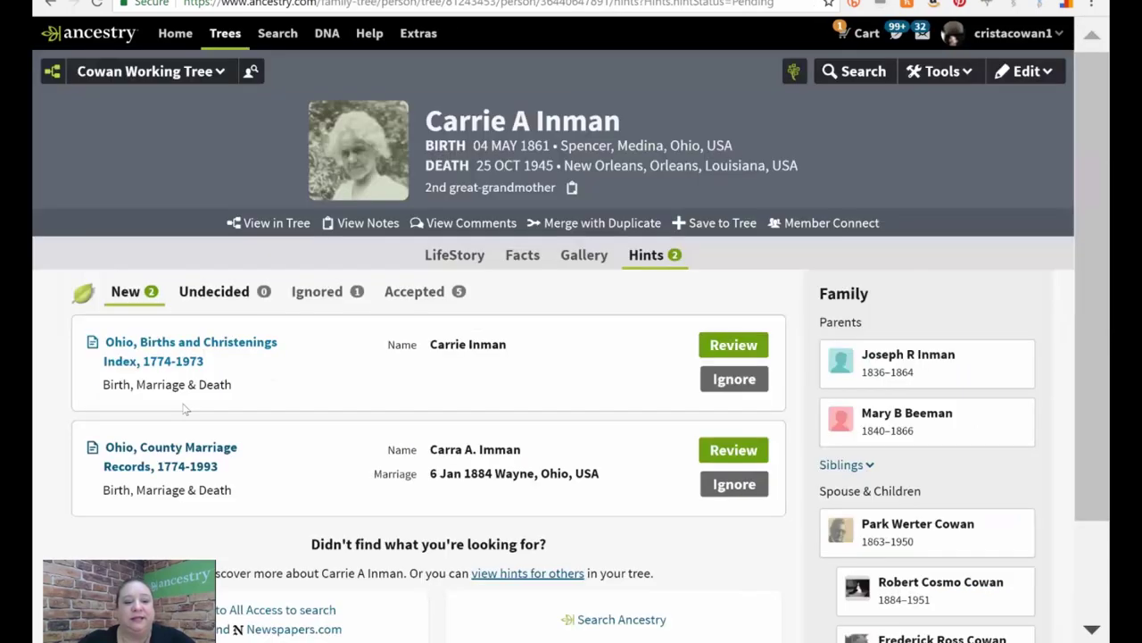
Open the Ohio, County Marriage Records, 1774-1993 hint and highlight the database, tree and person IDs in its web address.
left_click(167, 460)
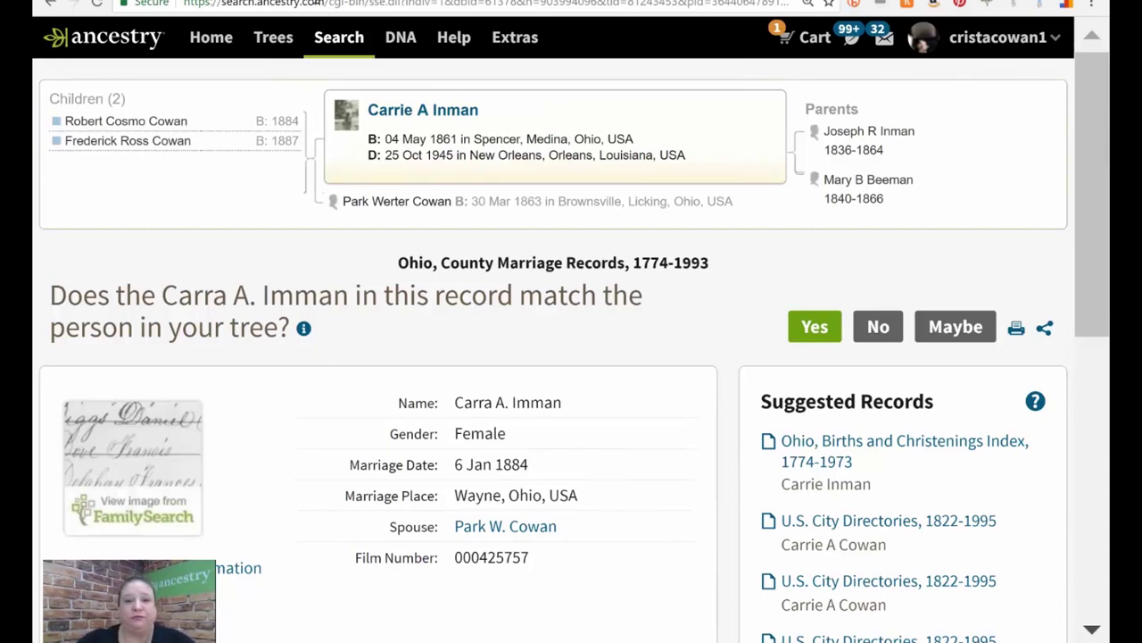
left_click(317, 3)
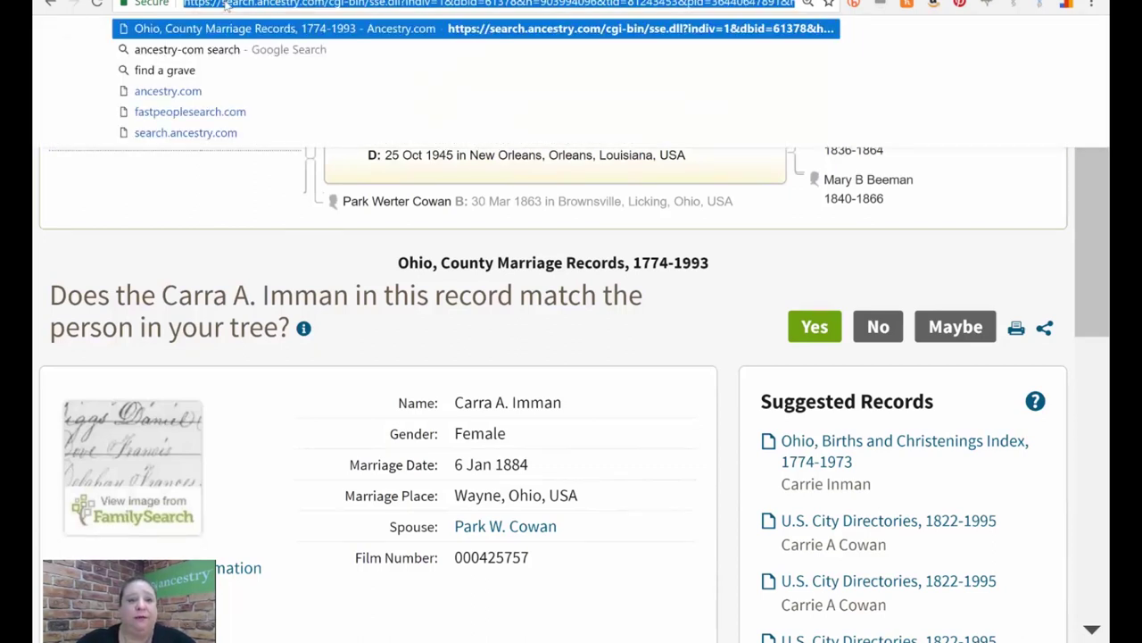
left_click(175, 157)
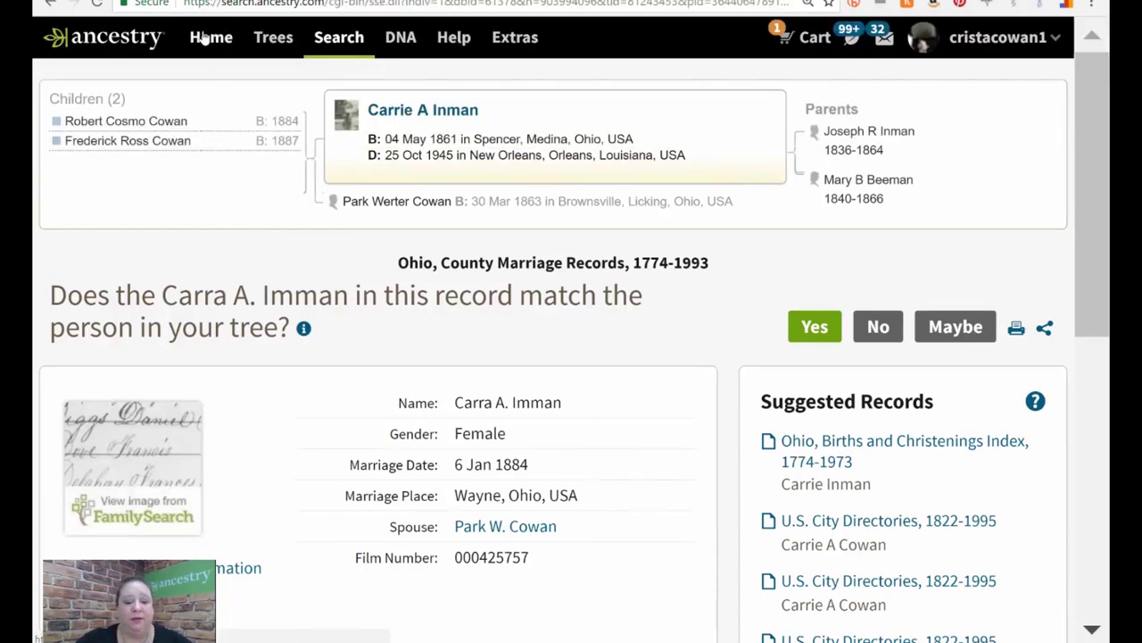
key("ctrl+l")
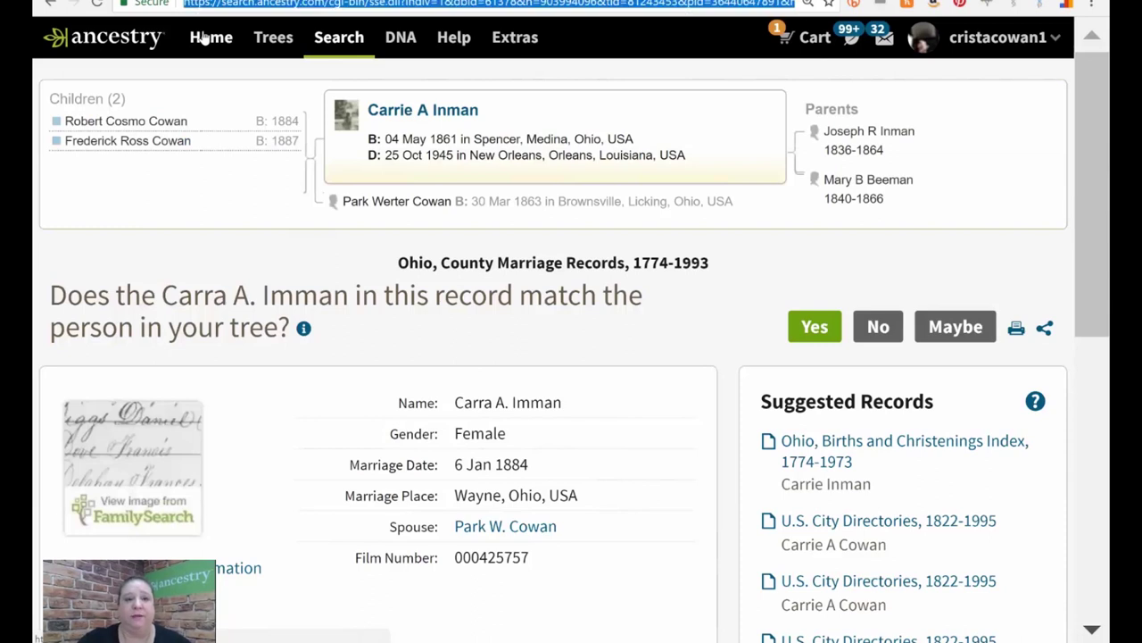
left_click(455, 5)
left_click_drag(454, 4, 517, 11)
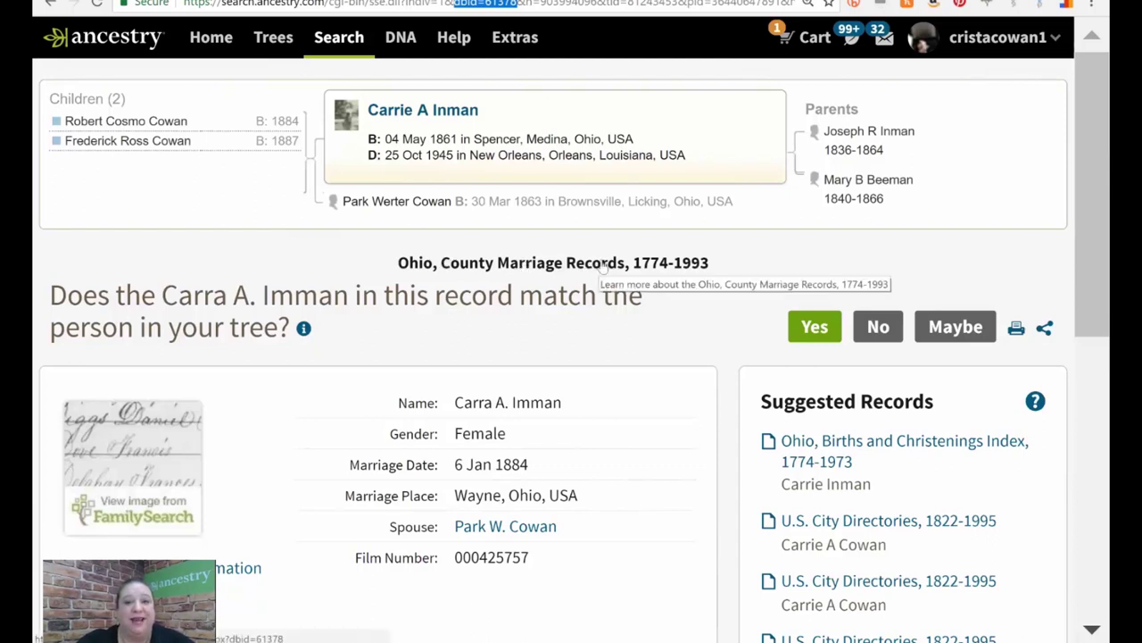
left_click_drag(605, 4, 678, 16)
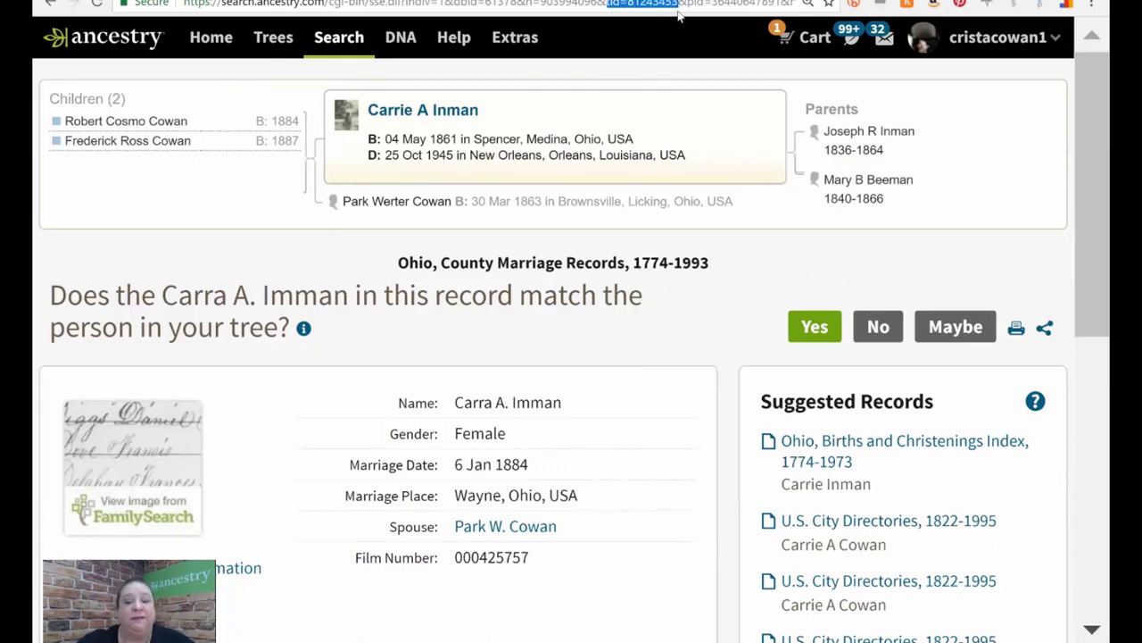
left_click_drag(687, 6, 781, 7)
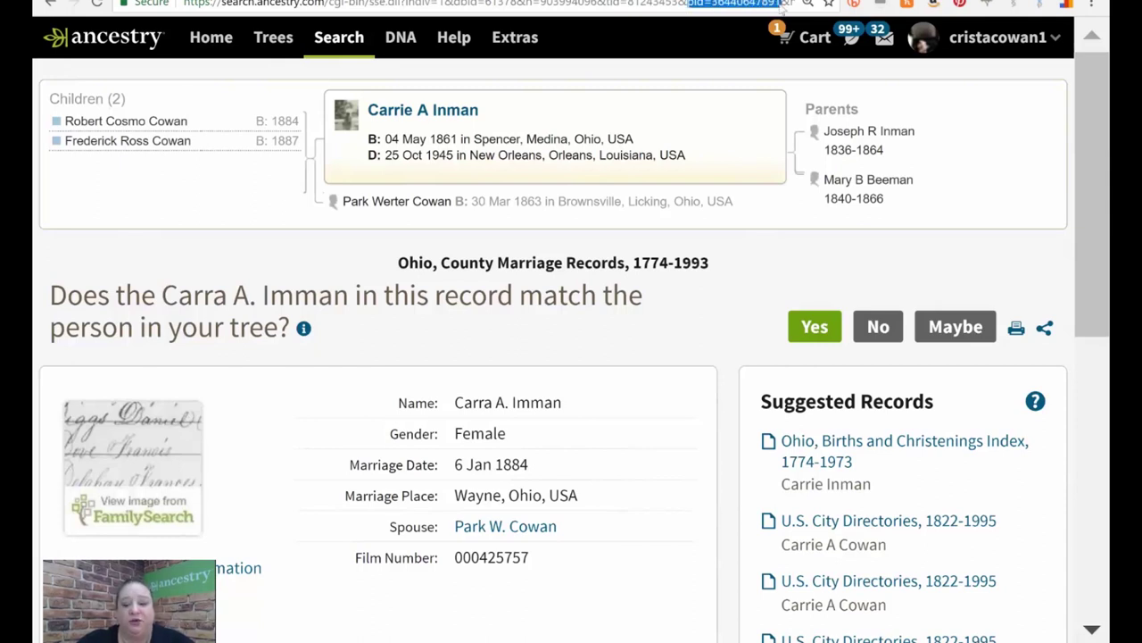
Highlight the hint ID parameter that follows the person ID in the record's web address.
left_click(782, 6)
key("Right")
key("Right")
key("Right")
key("Right")
key("Right")
key("Right")
key("Right")
key("Right")
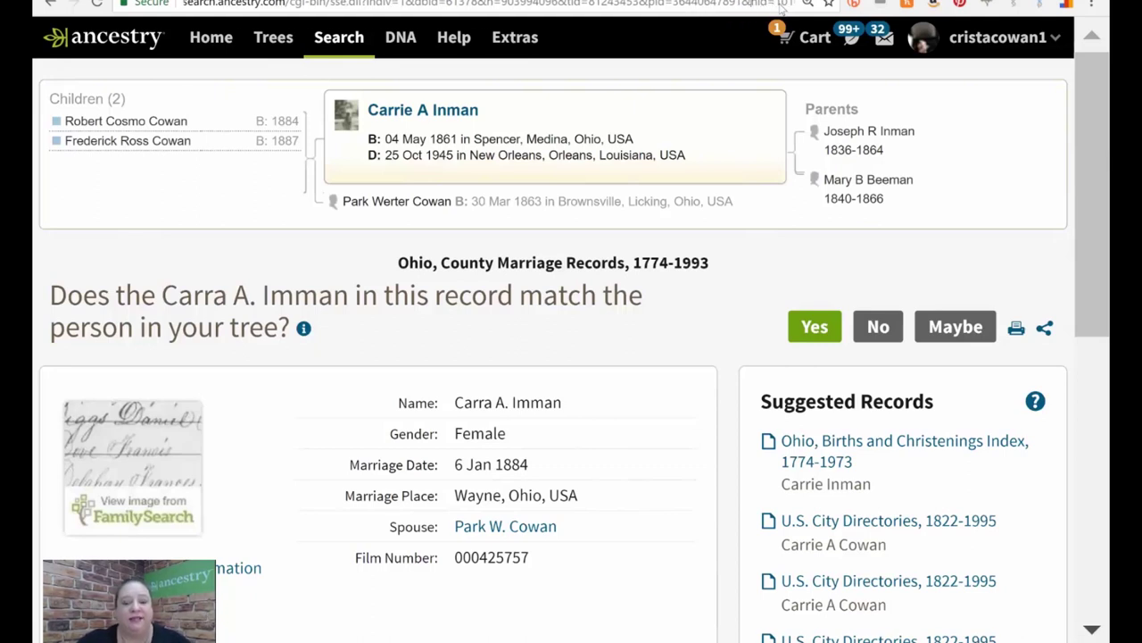
key("shift+Right")
key("shift+Right")
key("shift+Right")
key("shift+Right")
key("shift+Right")
key("shift+Right")
key("shift+Right")
key("shift+Right")
key("shift+Right")
key("shift+Right")
key("shift+Right")
key("shift+Right")
key("shift+Right")
key("shift+Right")
key("shift+Right")
key("shift+Right")
key("shift+Right")
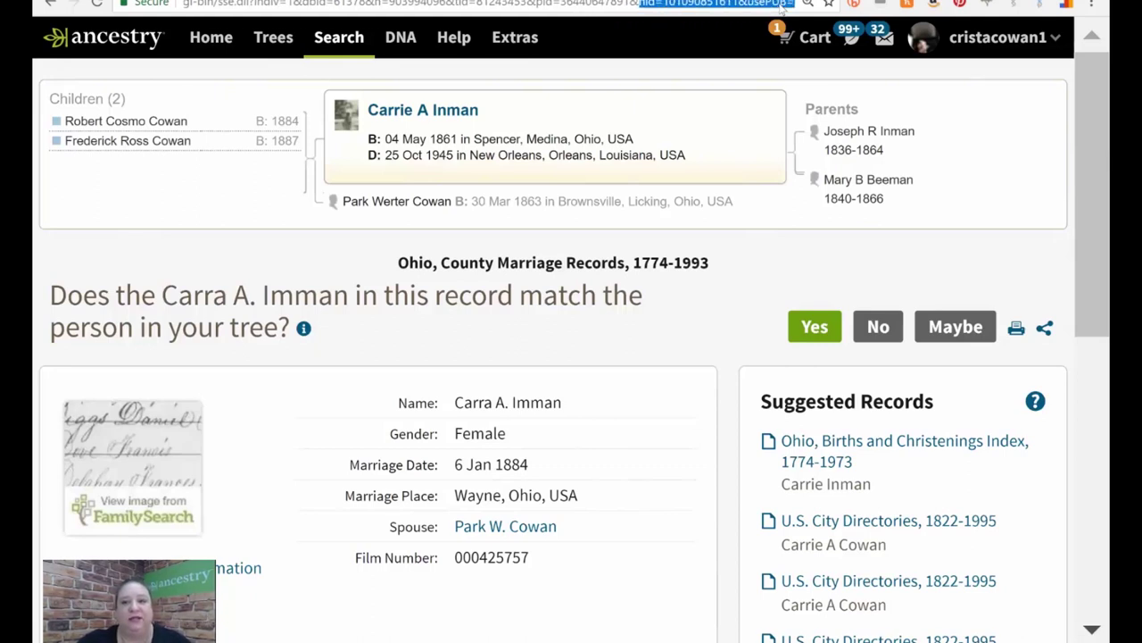
key("shift+Left")
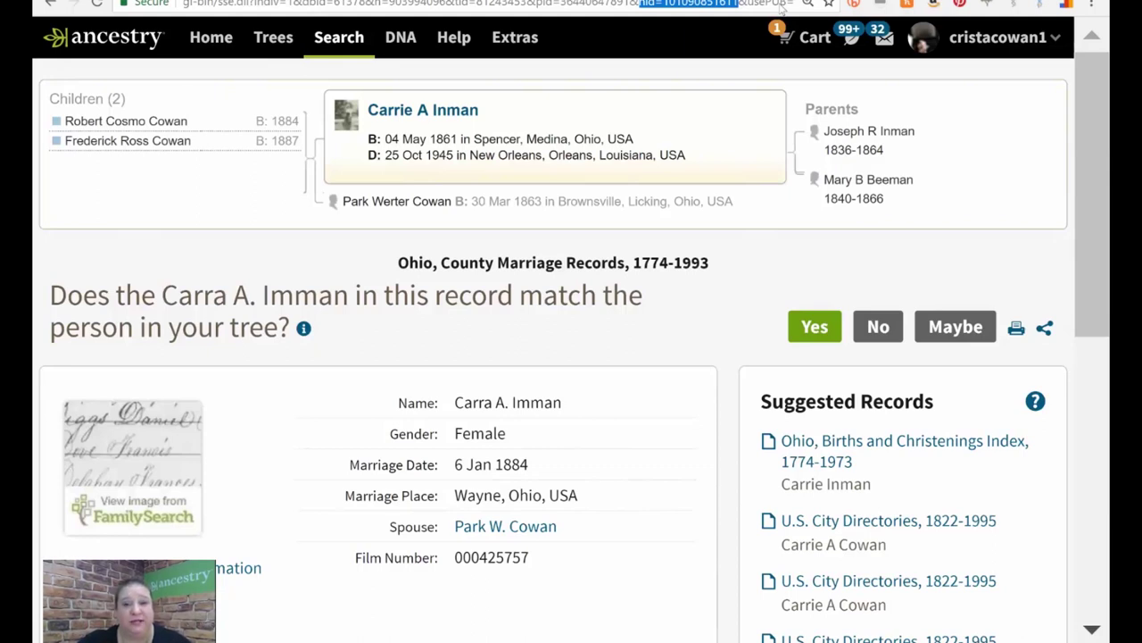
Remove everything after the person ID from the record's web address, reload the page and check its save options.
left_click(780, 8)
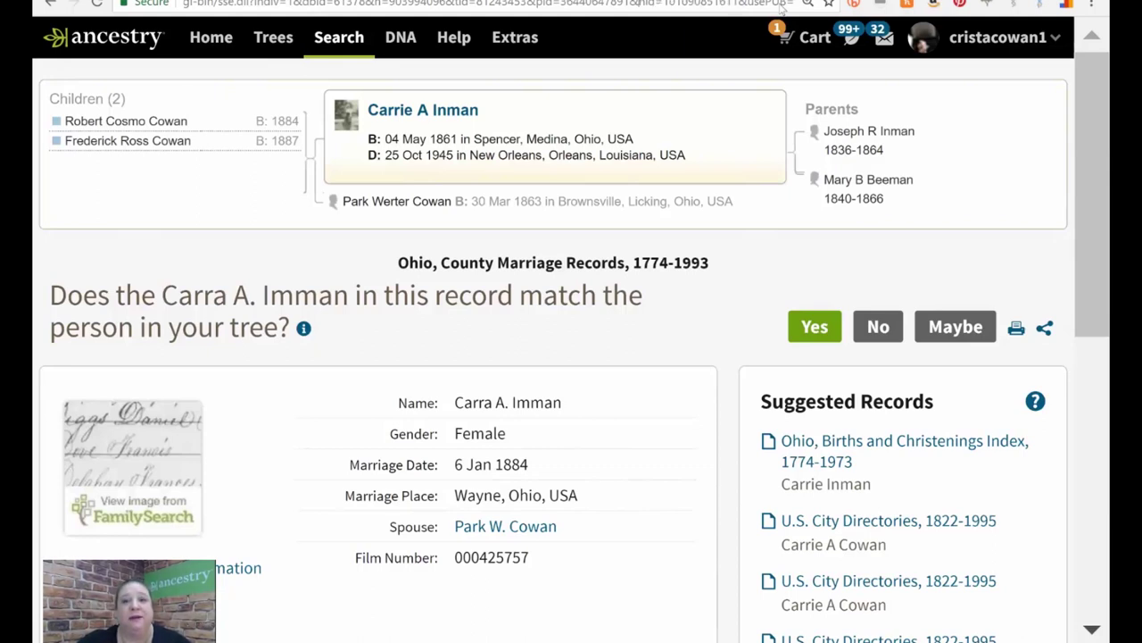
left_click_drag(661, 4, 782, 7)
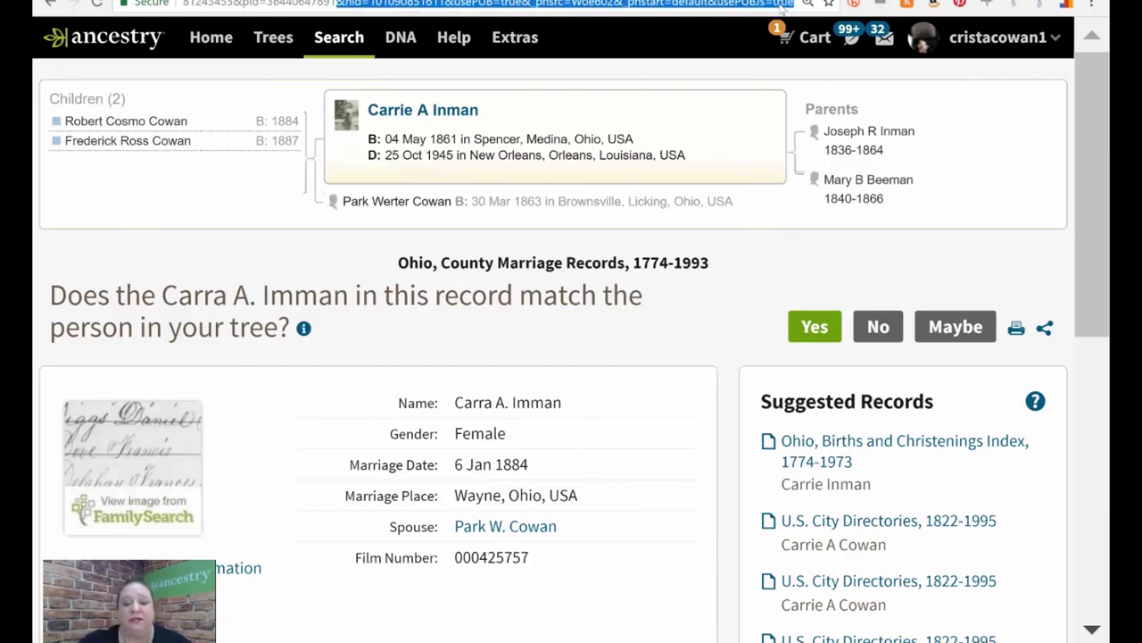
key("BackSpace")
key("Return")
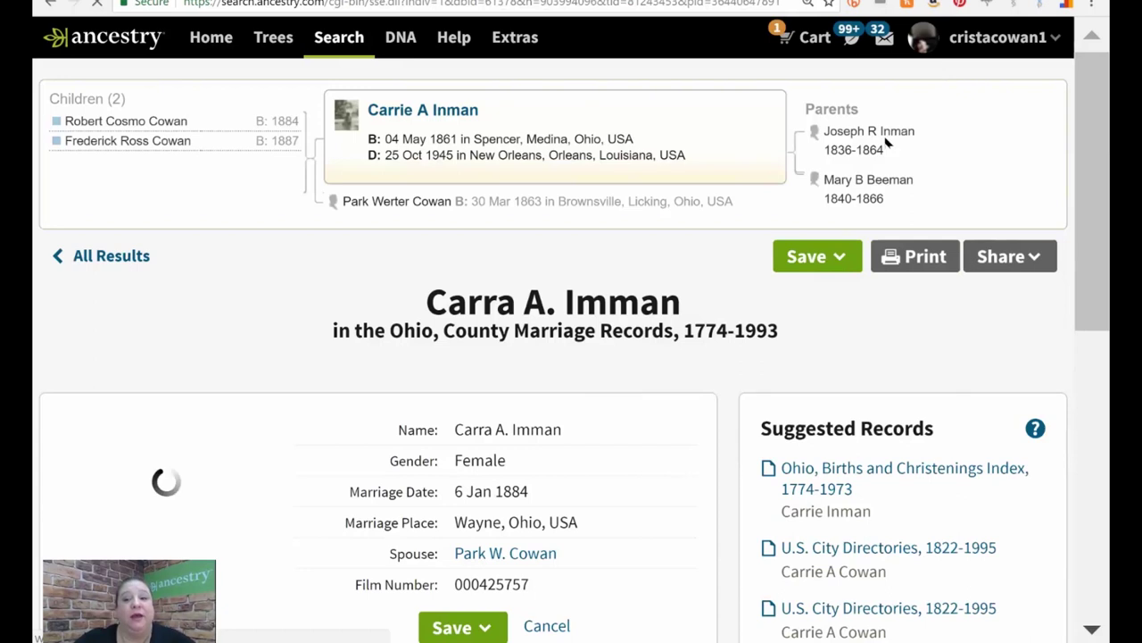
left_click(812, 266)
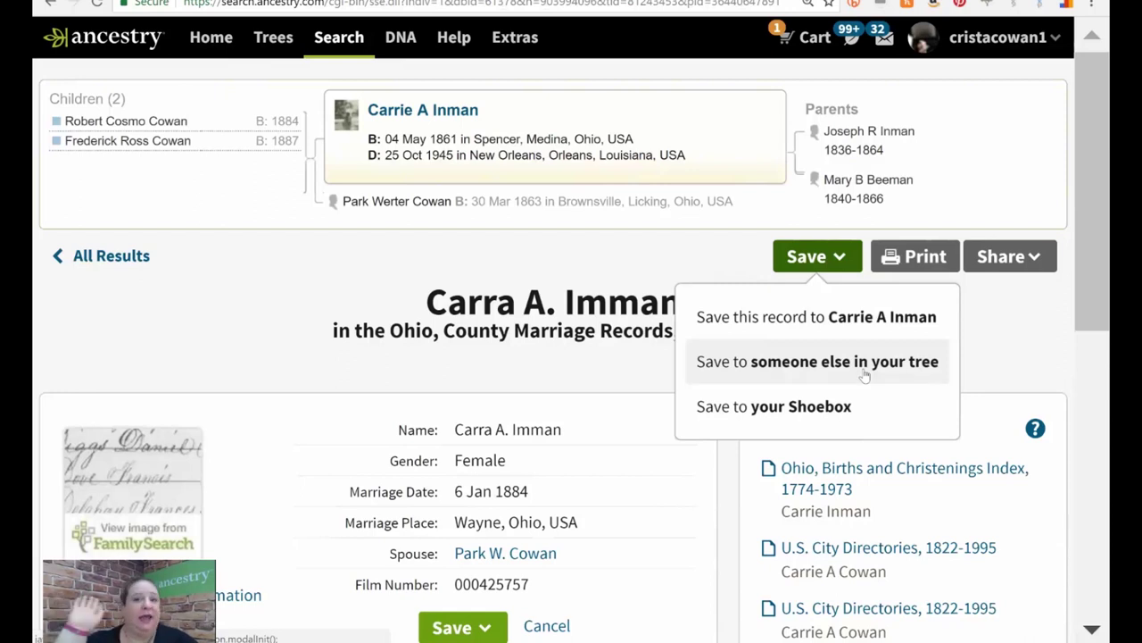
left_click(351, 300)
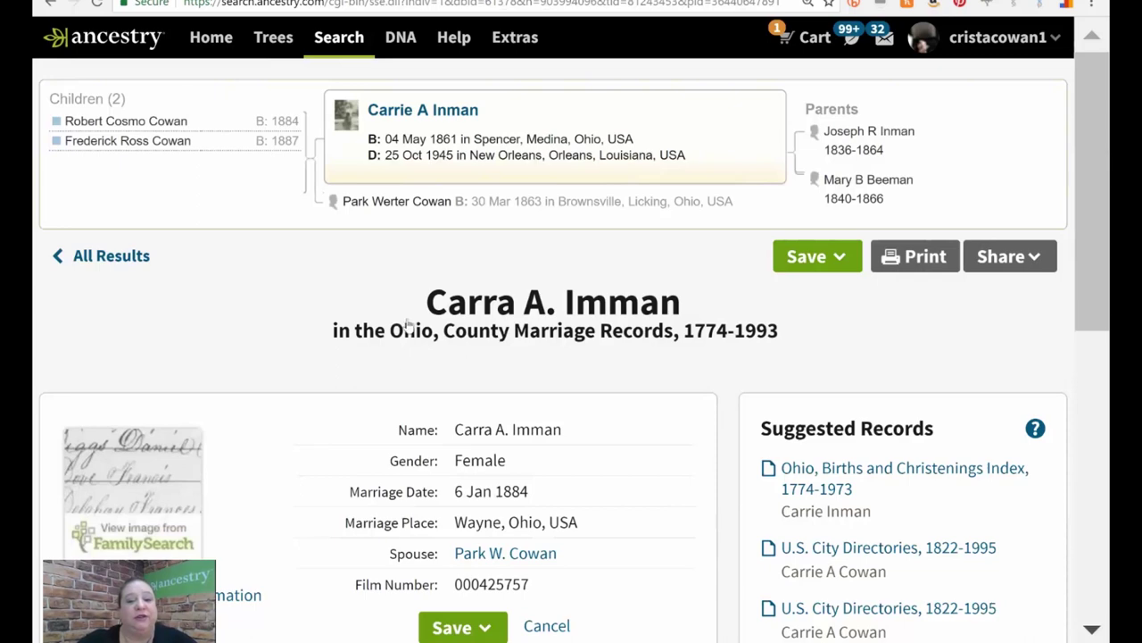
Open the search page of the Ohio, County Marriage Records, 1774-1993 collection from the record's description.
scroll(394, 334, "down", 5)
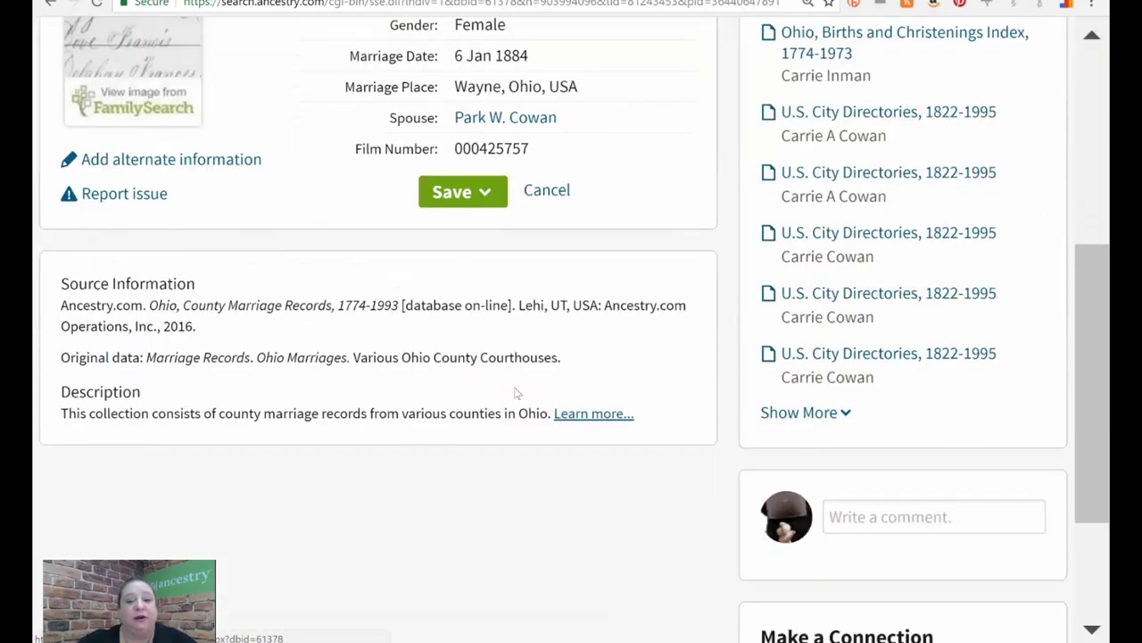
left_click(577, 420)
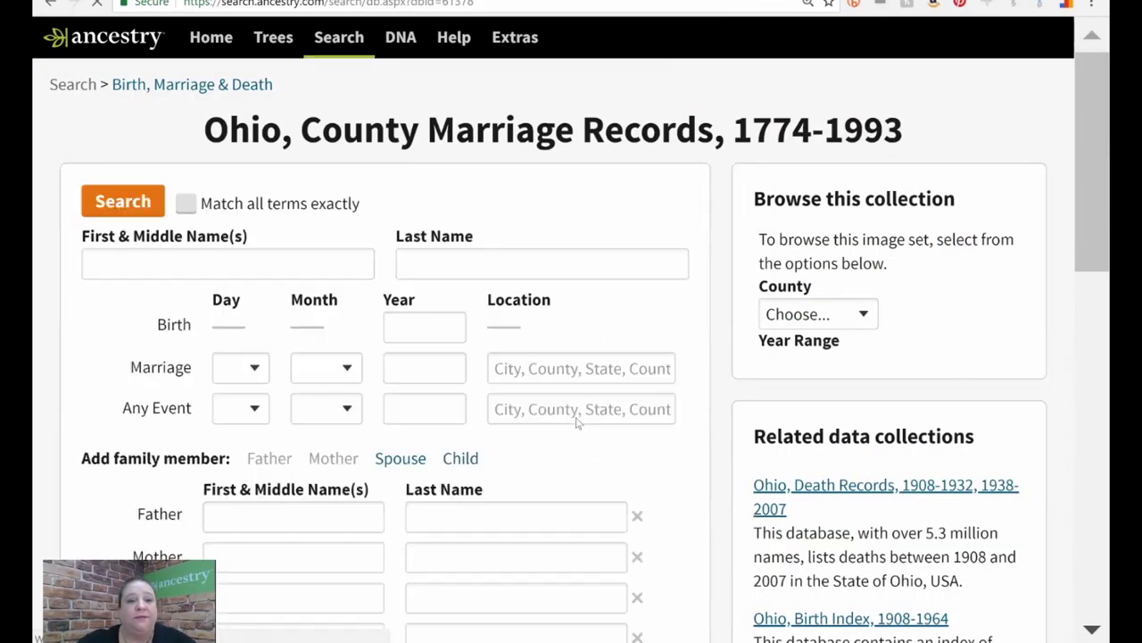
left_click(416, 258)
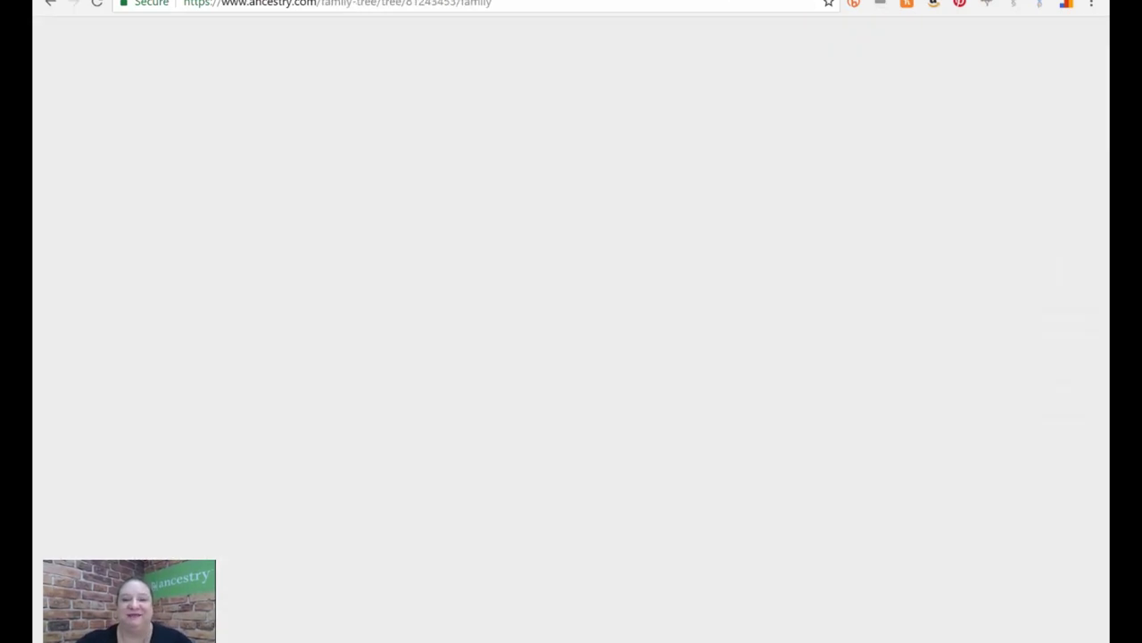
key("alt+Tab")
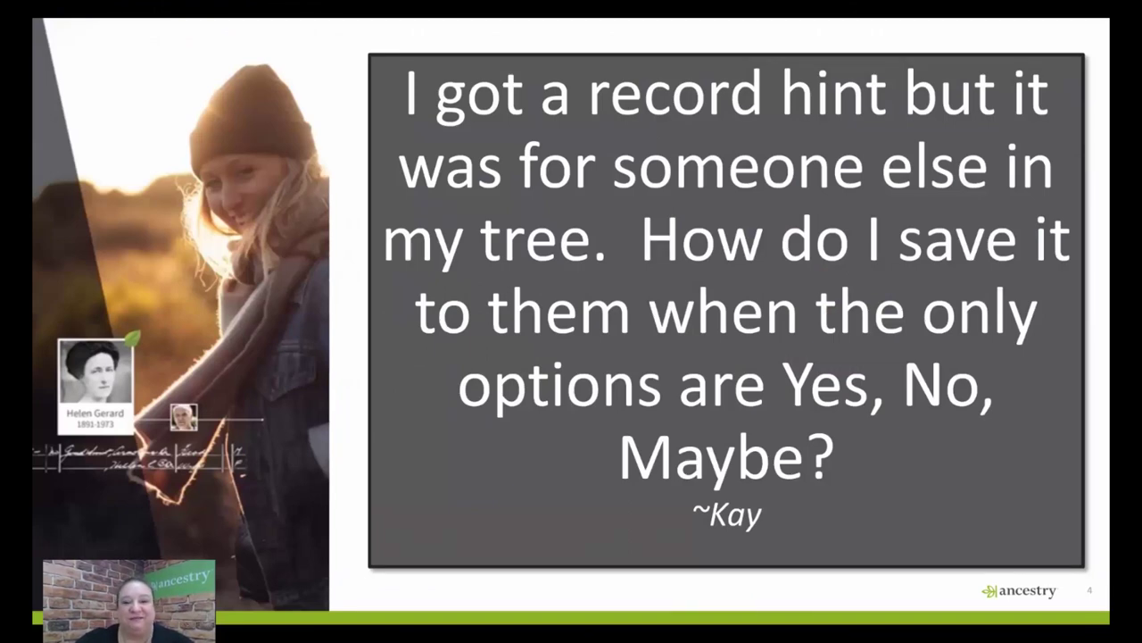
left_click(450, 375)
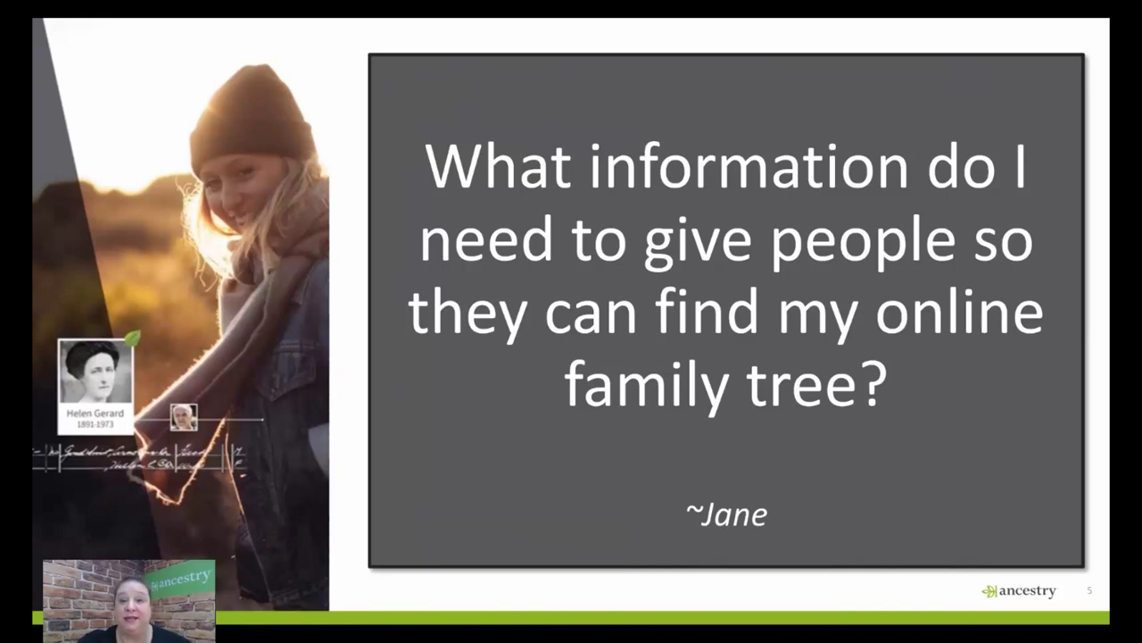
key("alt+Tab")
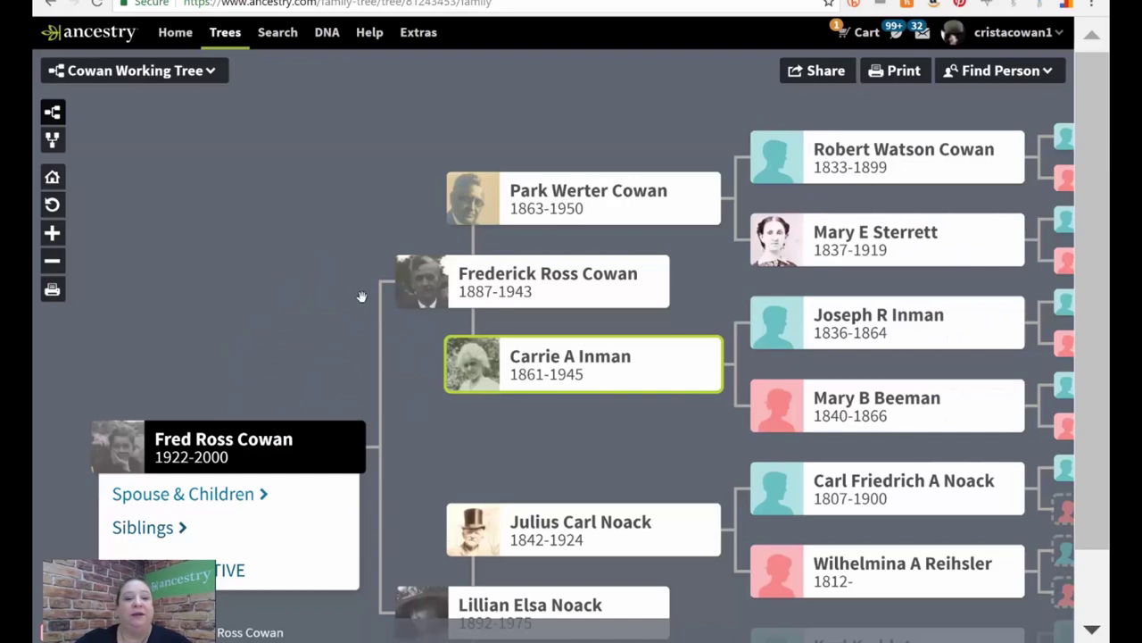
Highlight the tree ID number in the family tree's web address, followed by the complete address.
scroll(106, 275, "down", 1)
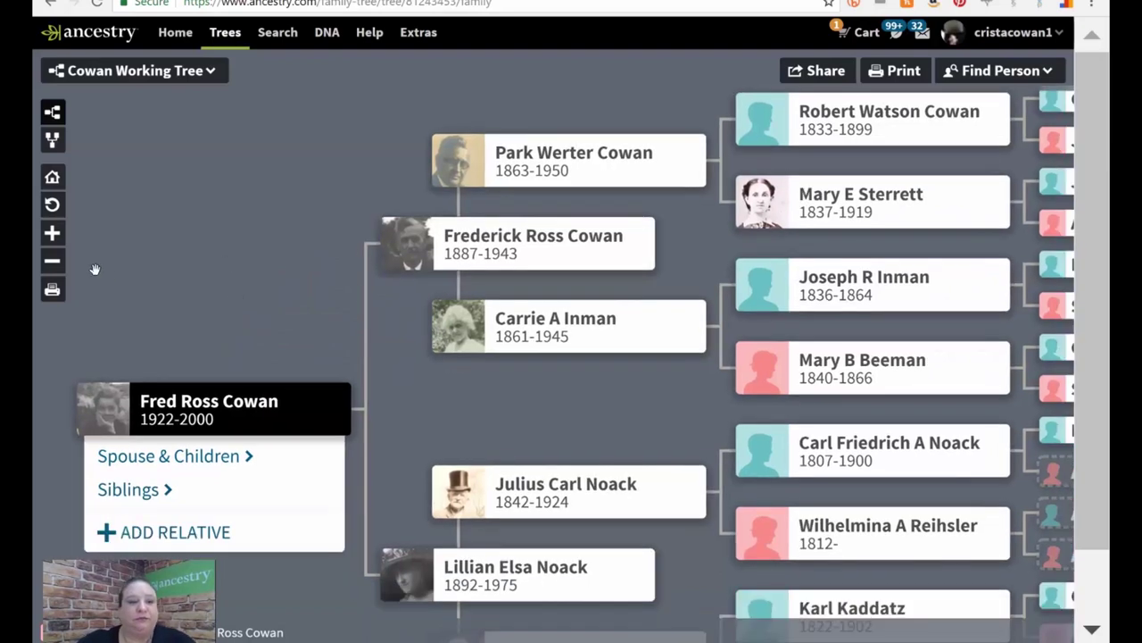
scroll(181, 250, "down", 1)
scroll(160, 199, "down", 1)
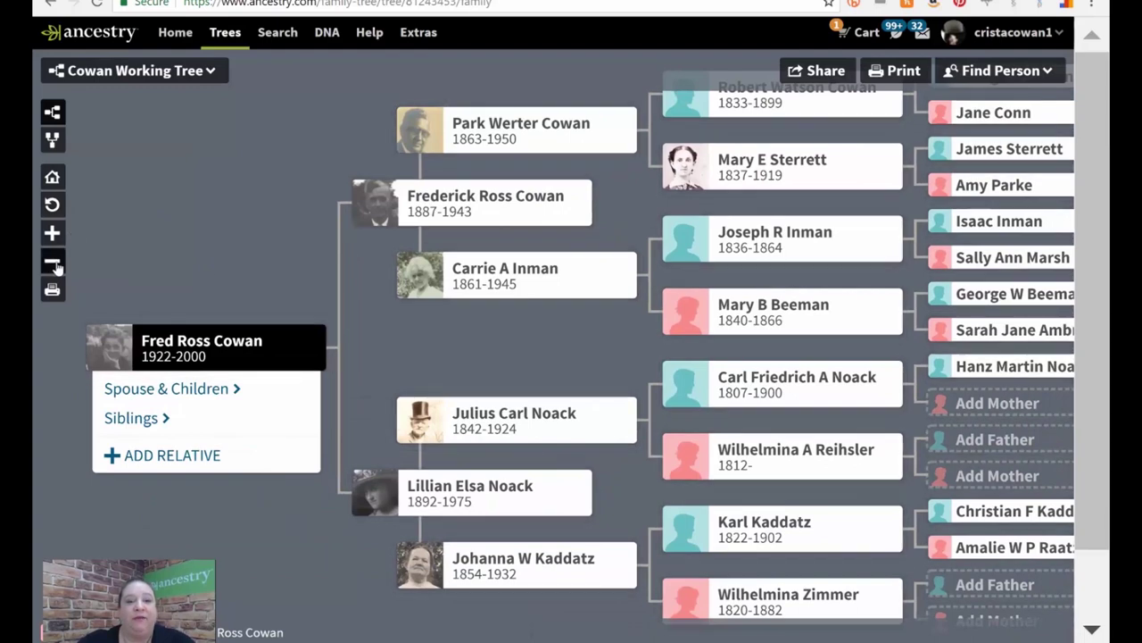
left_click(53, 261)
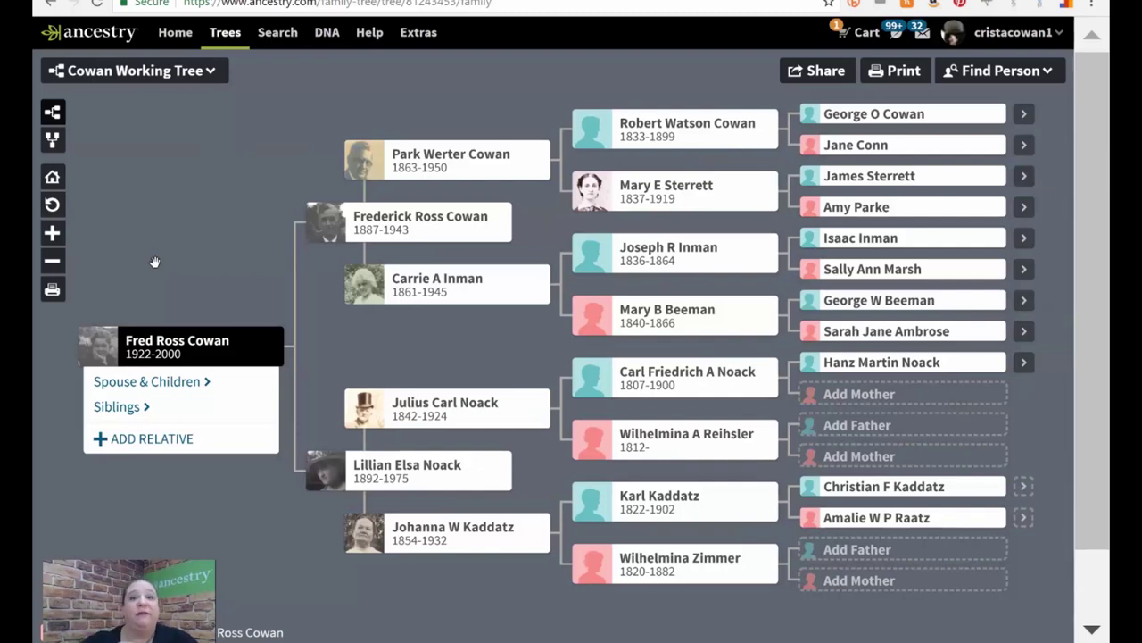
left_click(256, 4)
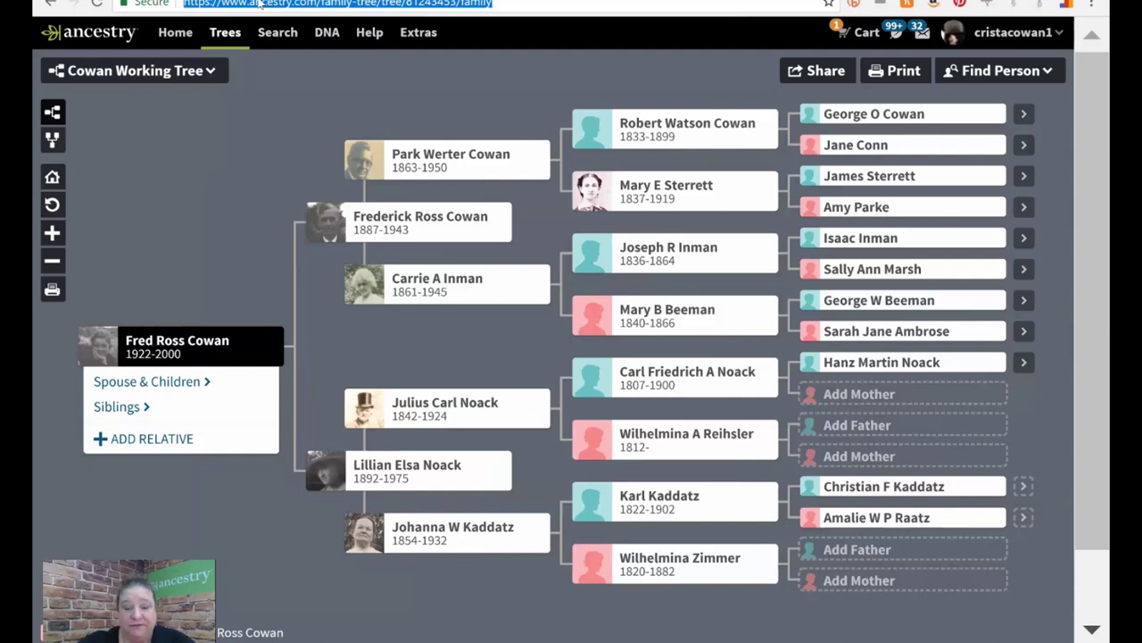
left_click(231, 195)
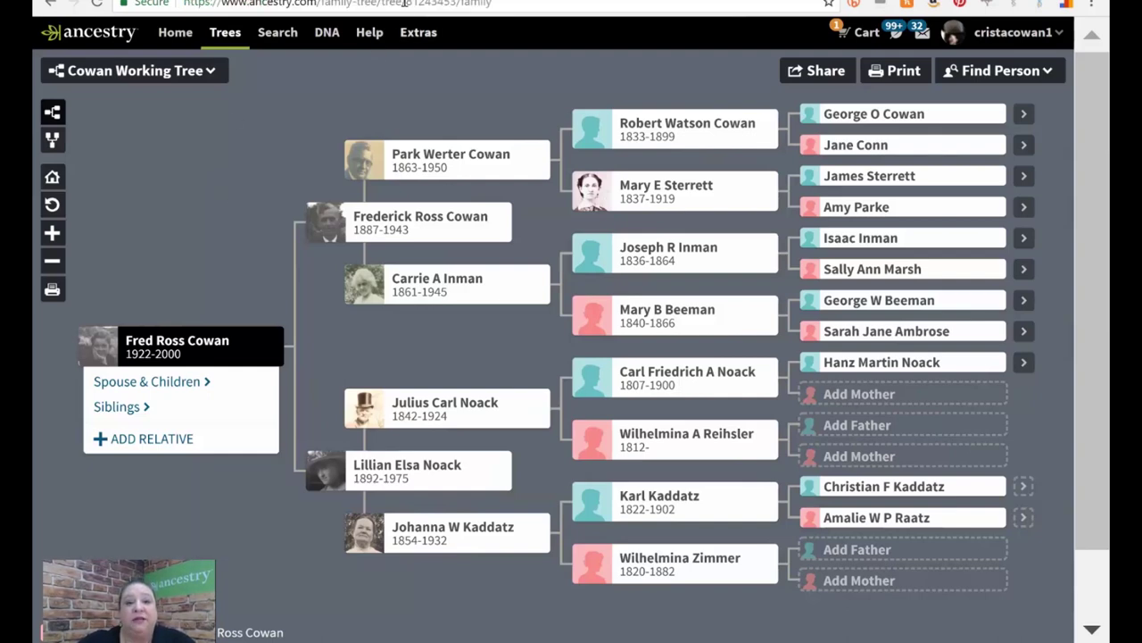
left_click_drag(406, 3, 457, 6)
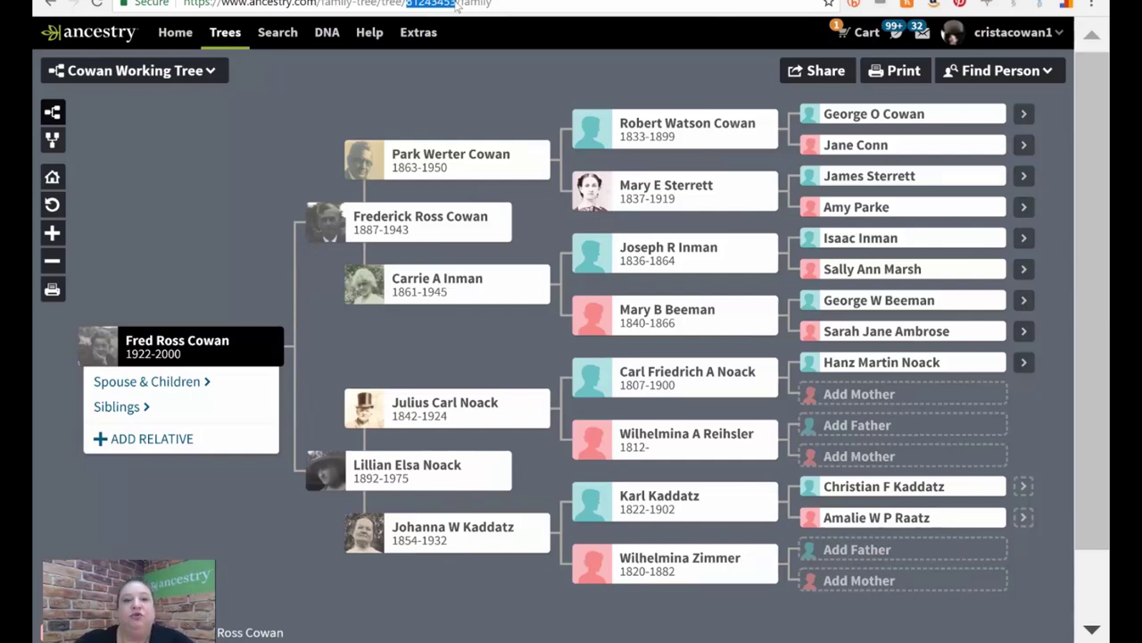
left_click_drag(505, 4, 183, 4)
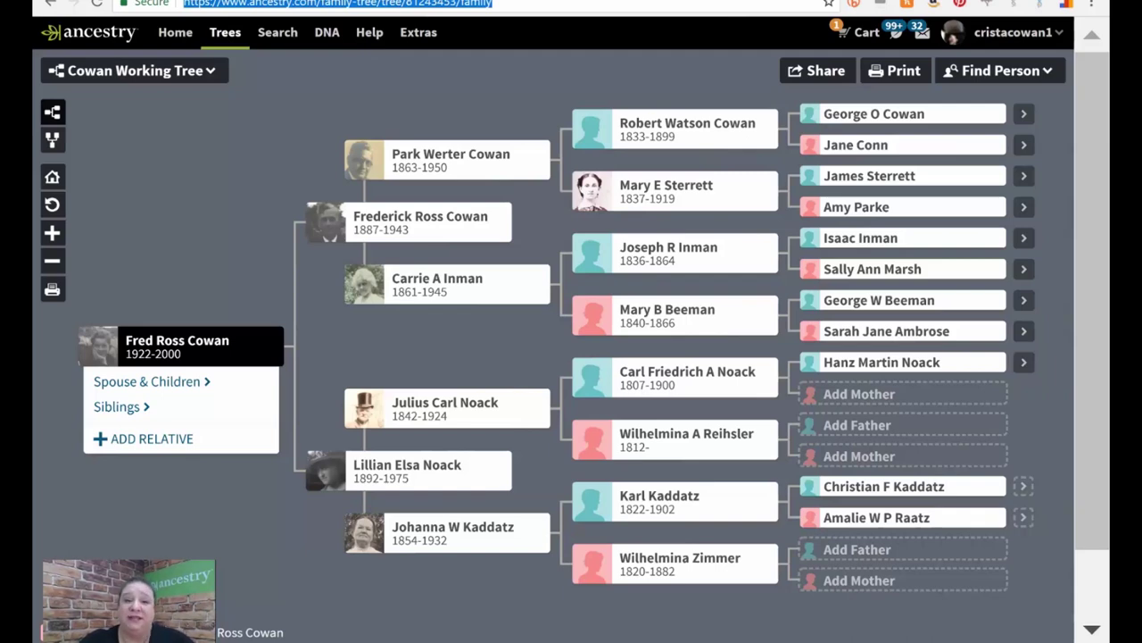
left_click(213, 221)
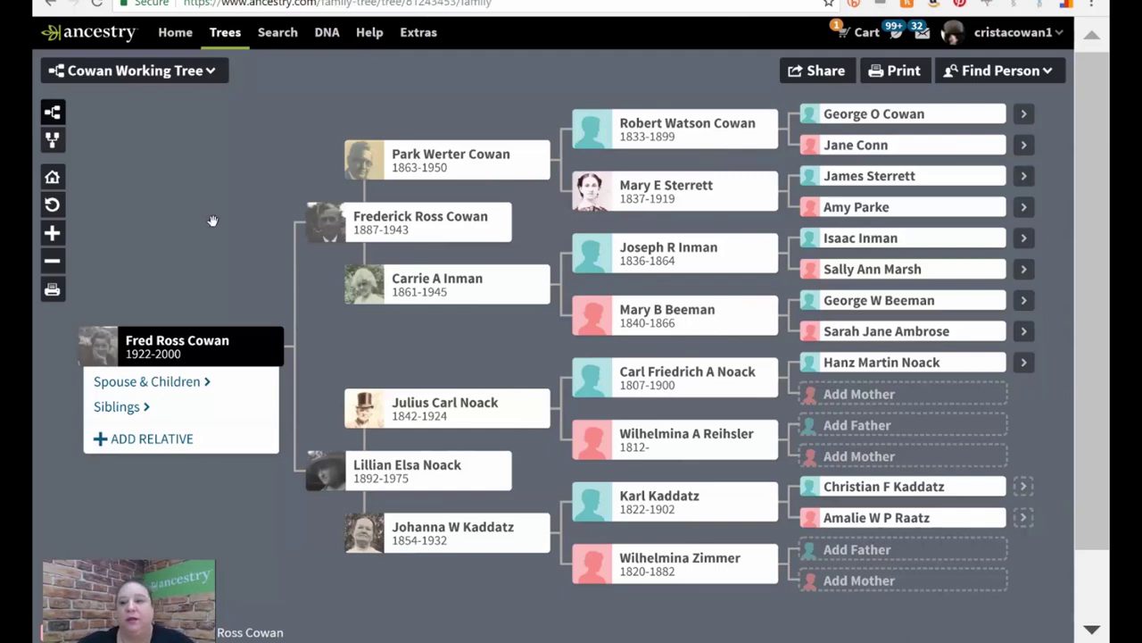
Look at the Tree Settings of the working tree, then return to the pedigree with the spouse and children list collapsed.
left_click(111, 81)
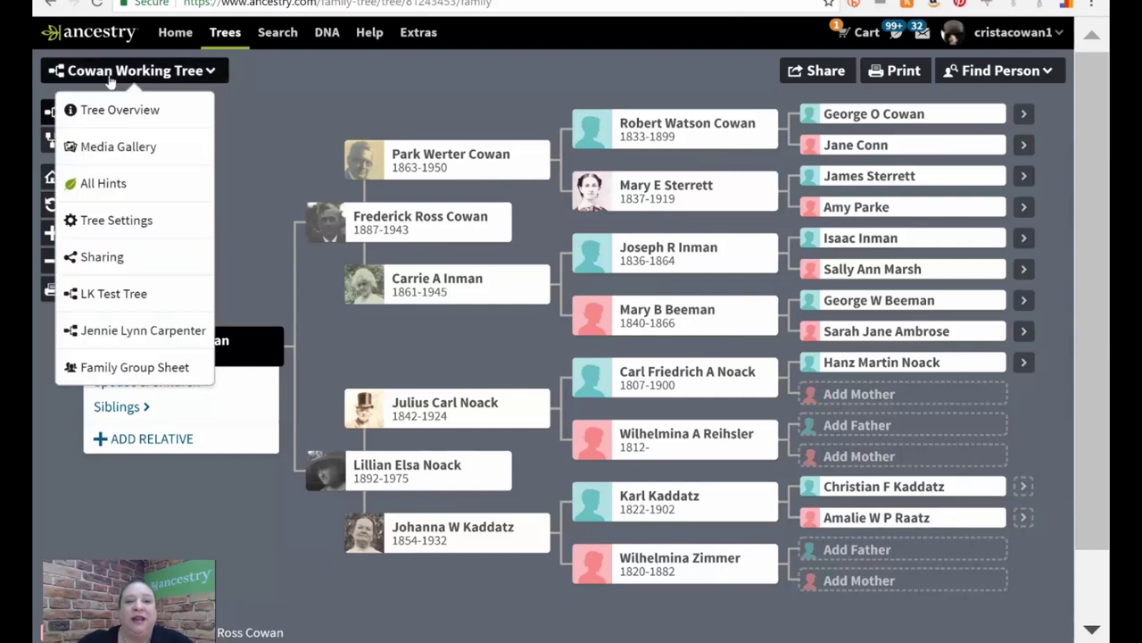
left_click(141, 223)
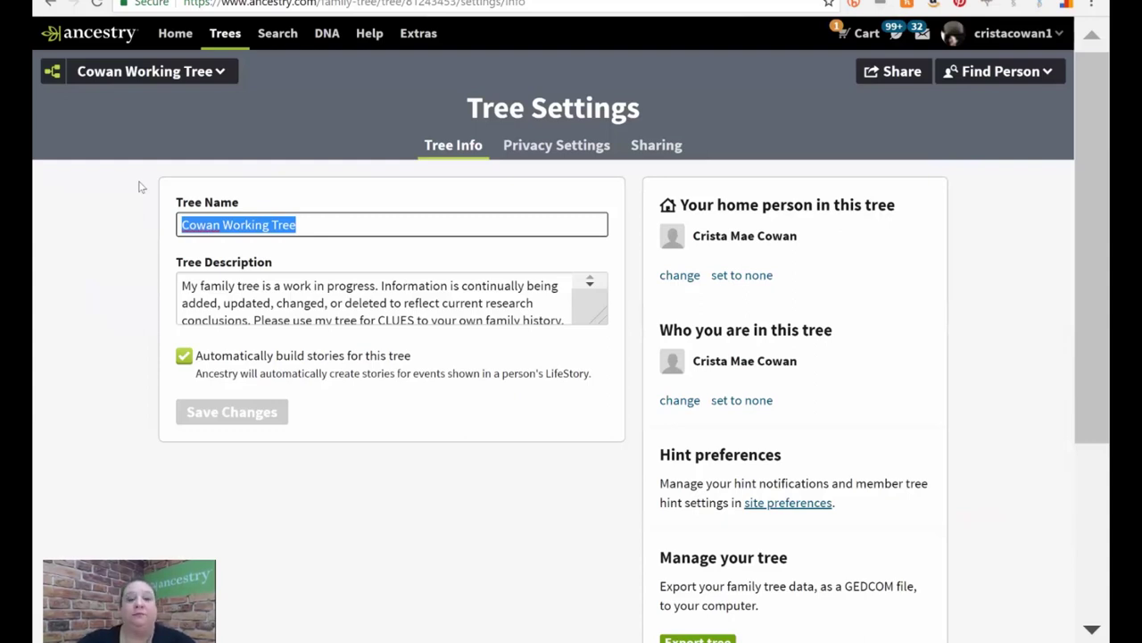
left_click(51, 73)
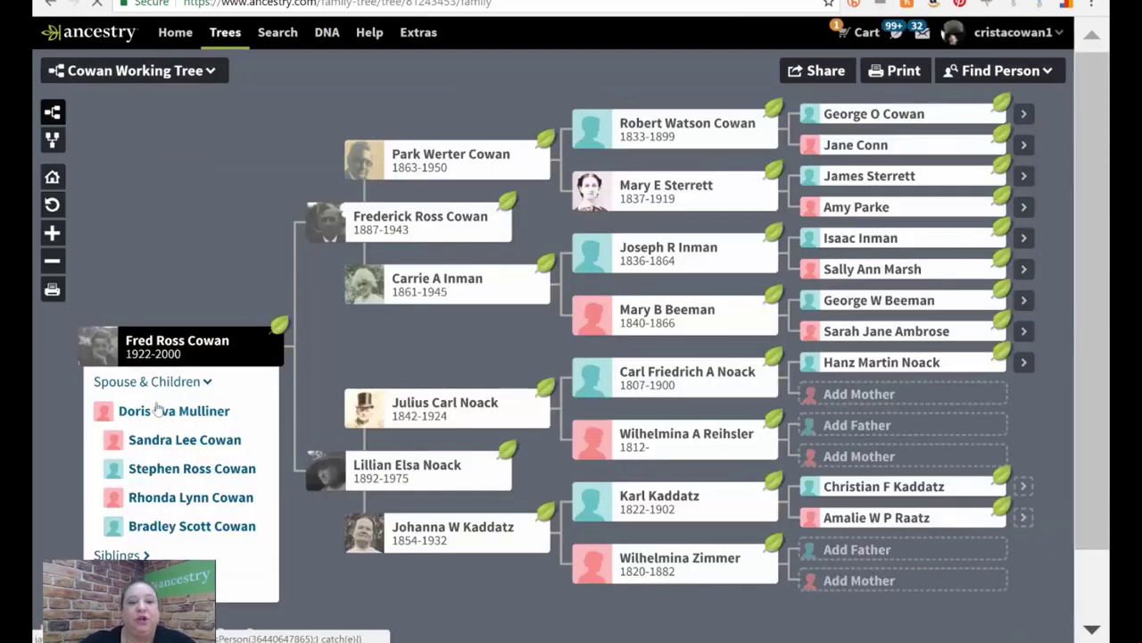
left_click(157, 386)
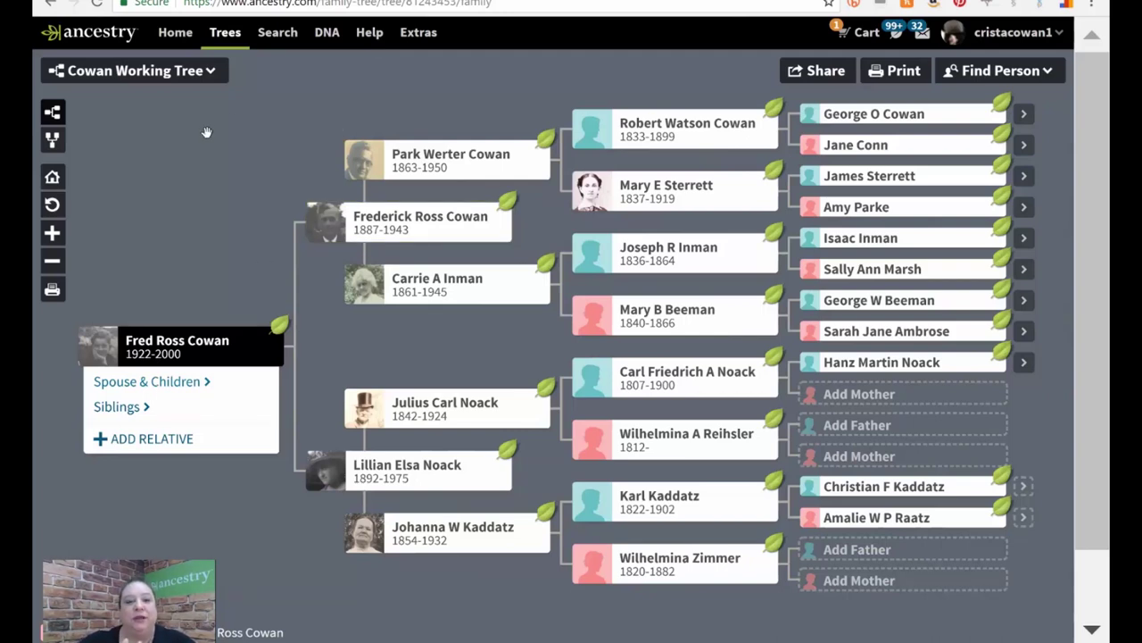
Highlight the full web address of the pedigree page again and single out the tree ID within it.
left_click(287, 5)
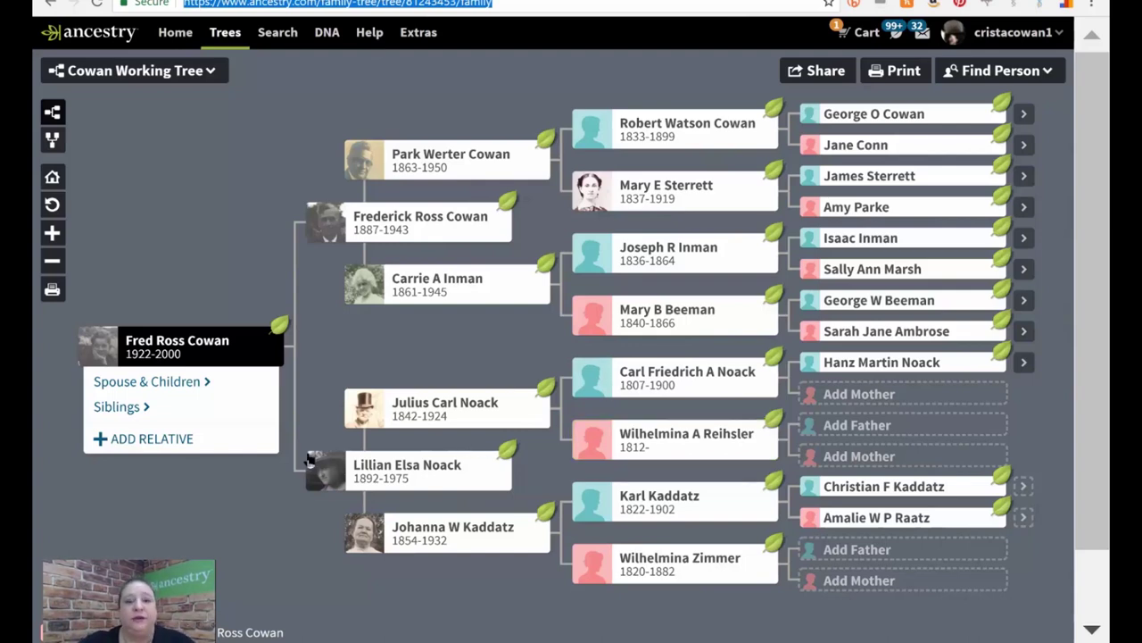
left_click(203, 238)
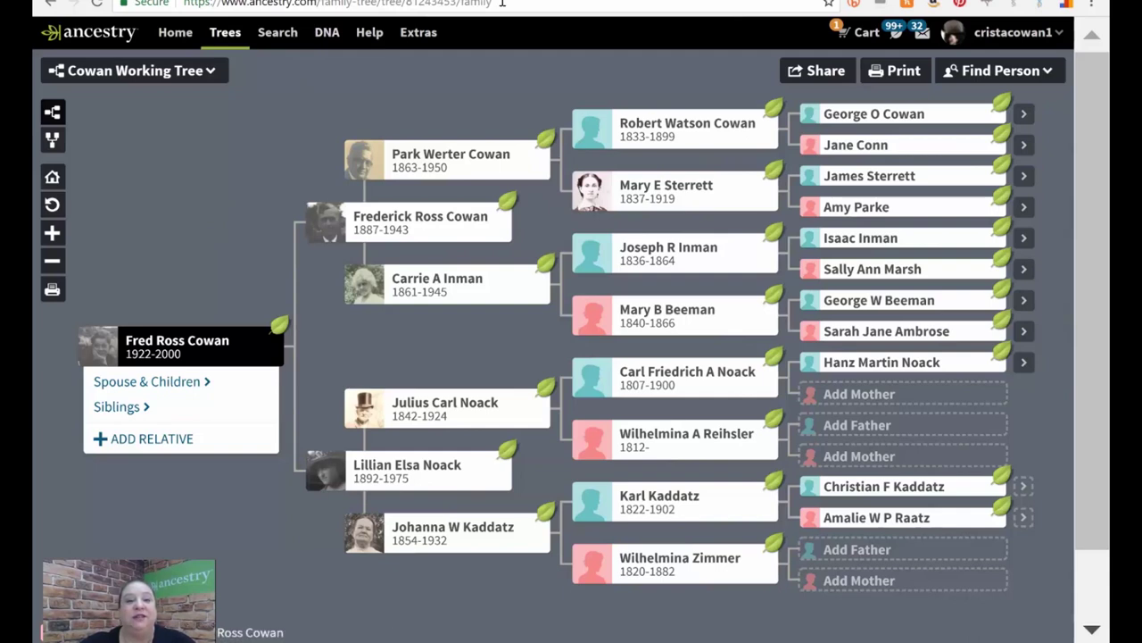
left_click_drag(502, 3, 182, 3)
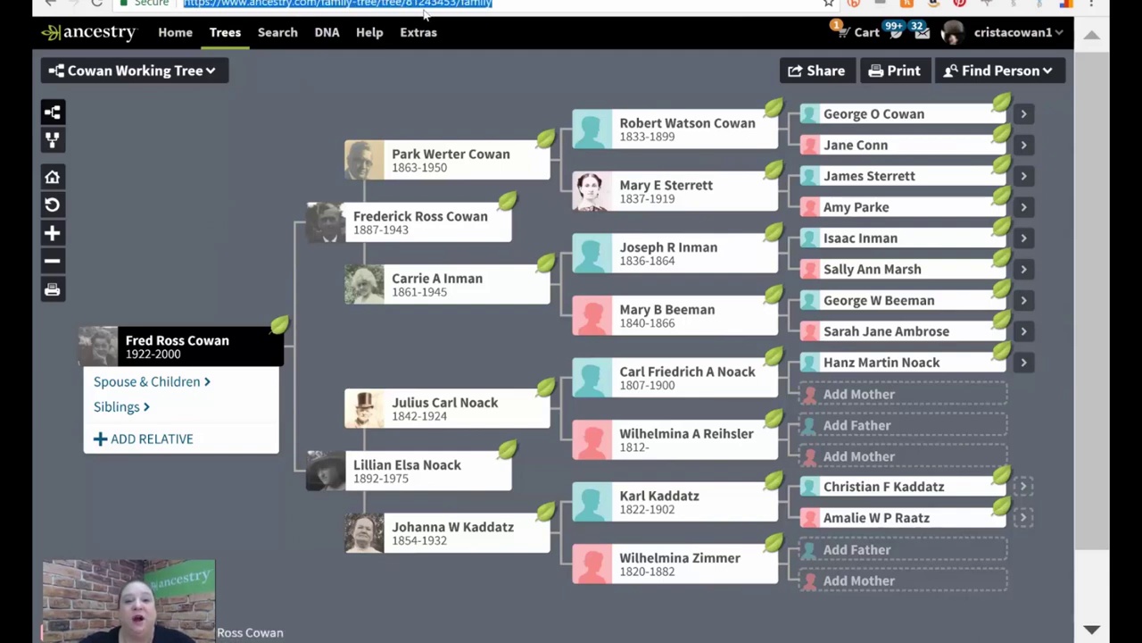
left_click(455, 4)
left_click_drag(453, 3, 399, 3)
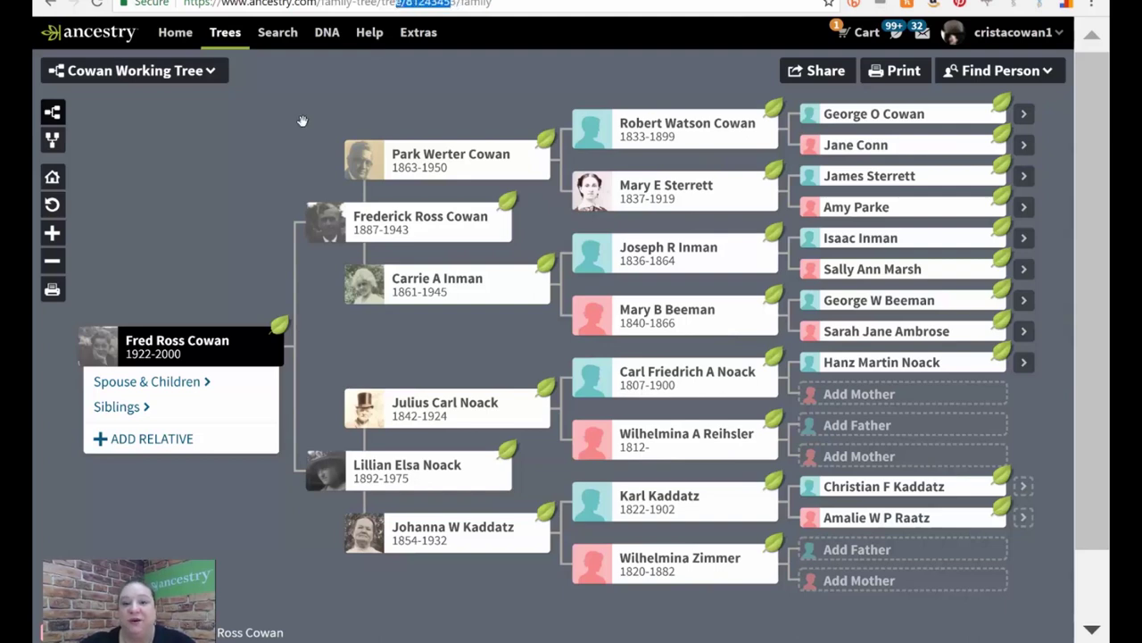
left_click(279, 136)
key("alt+Tab")
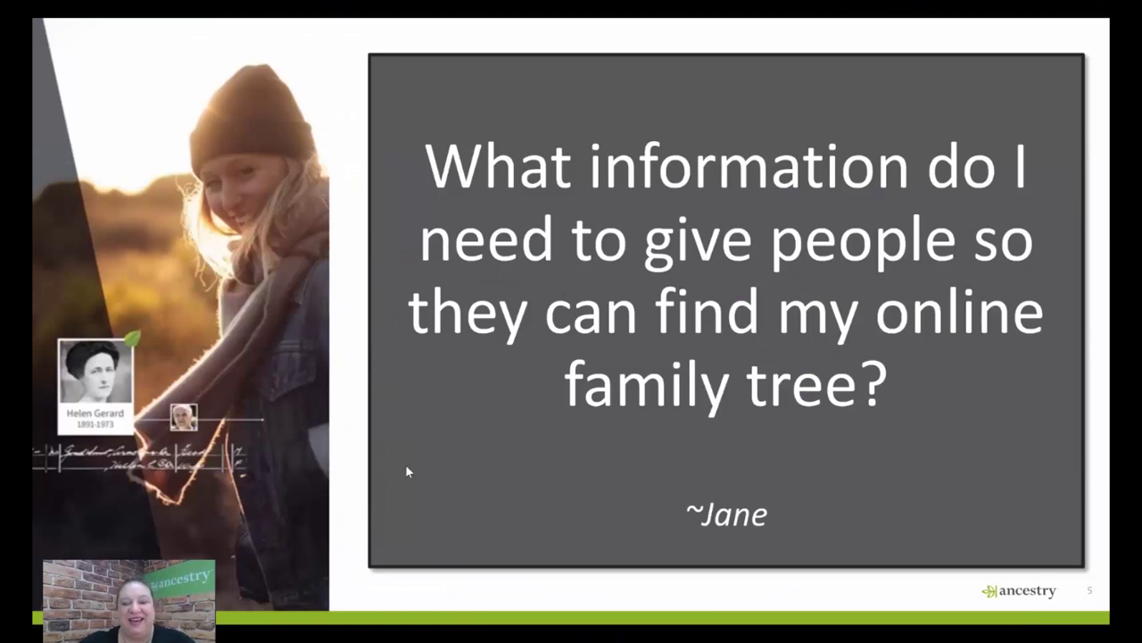
key("Right")
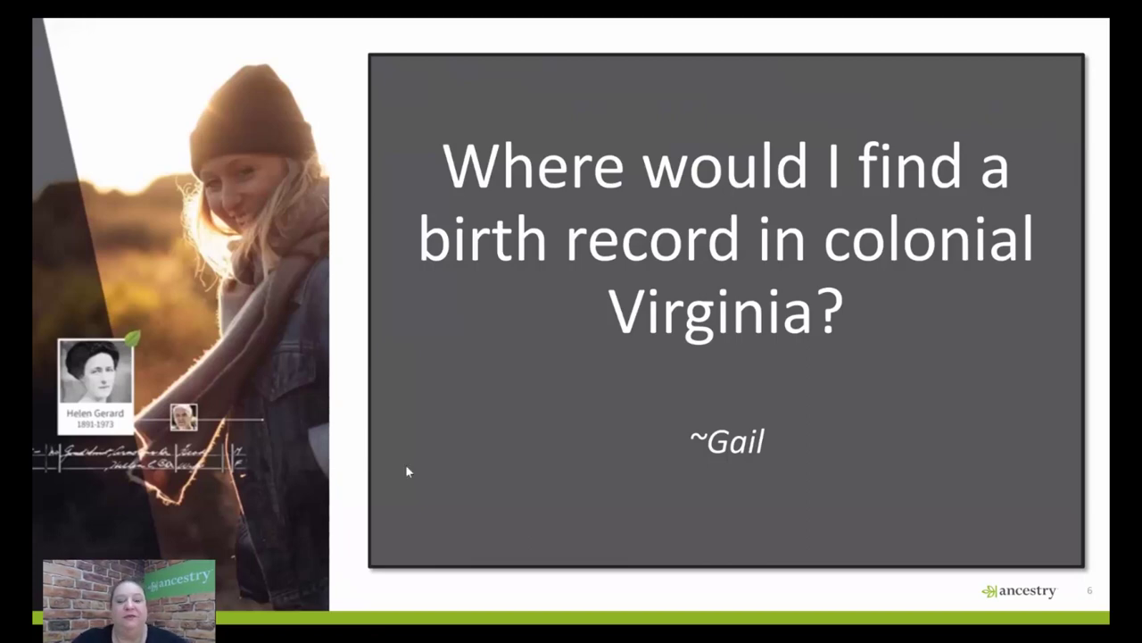
key("alt+Tab")
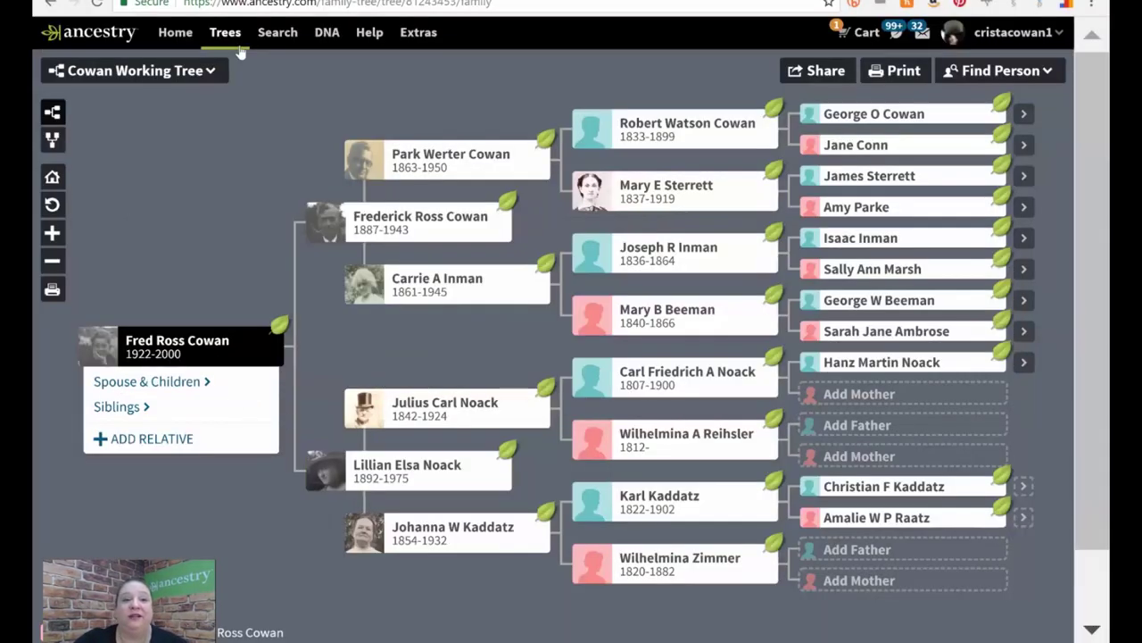
Search Google for "colonial virginia birth records" and read the Births before 1853 section of FamilySearch's How to Find Virginia Birth Records.
left_click(239, 4)
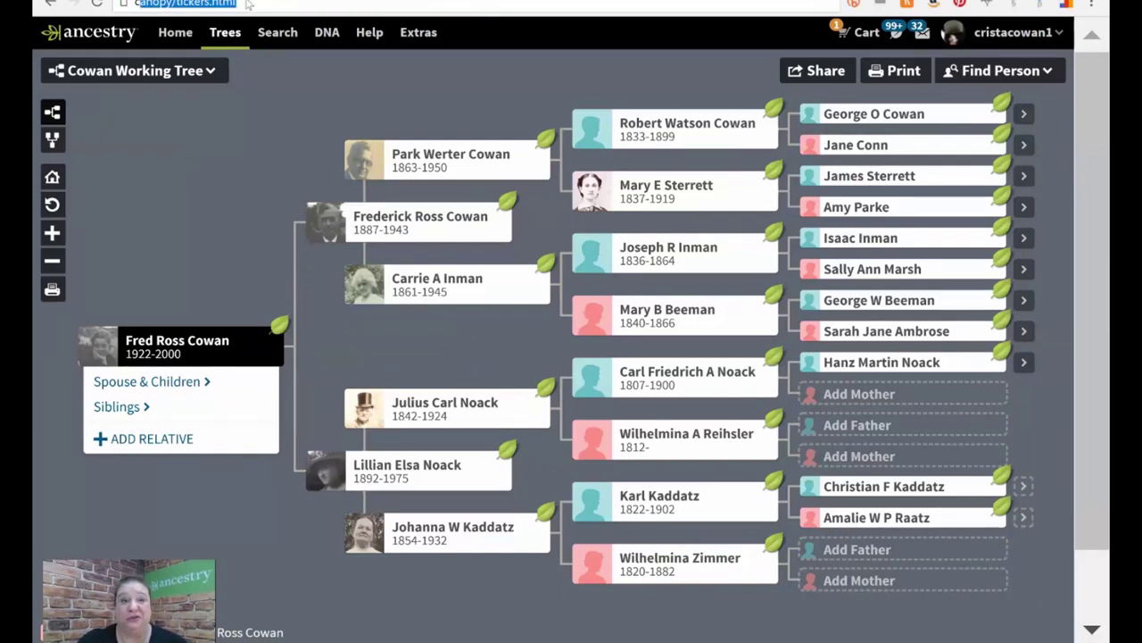
type("colonial virginia birth records")
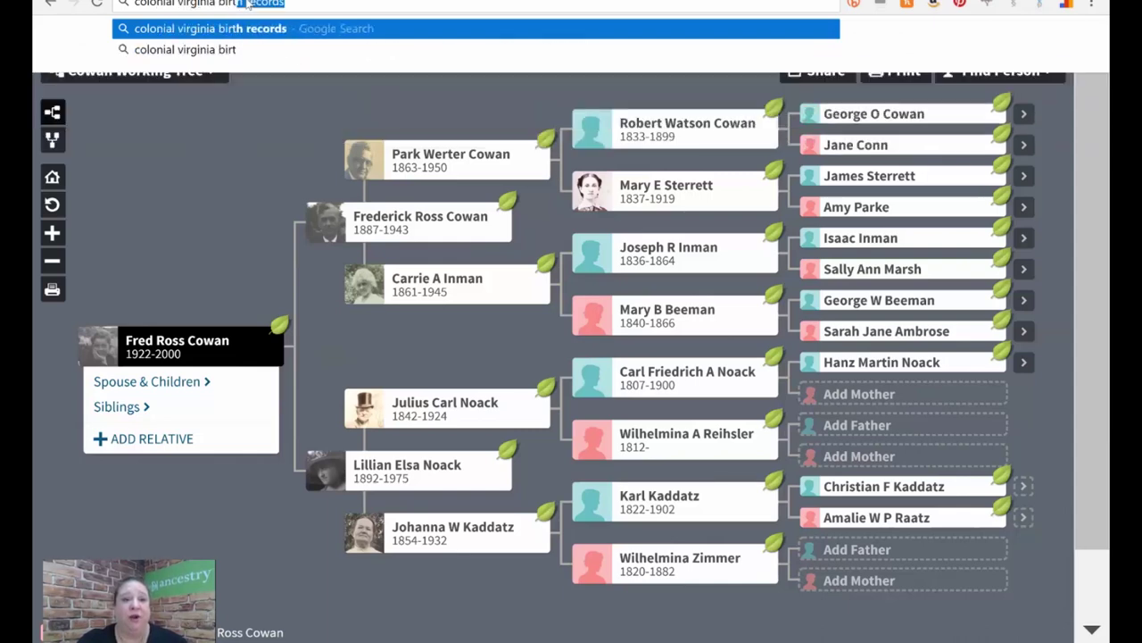
key("Return")
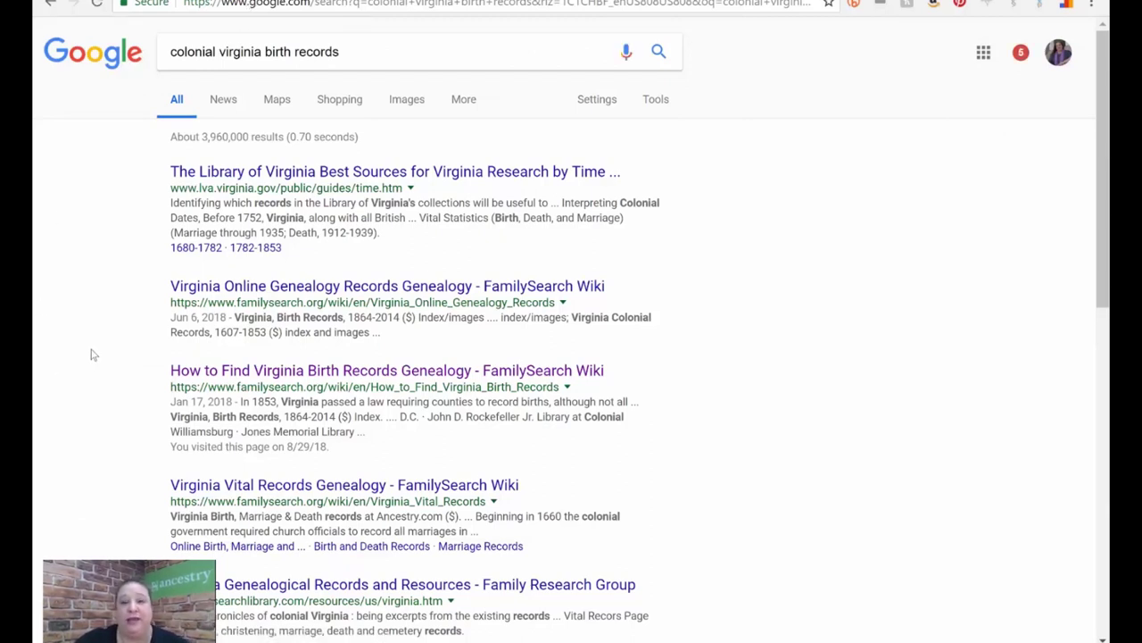
left_click(267, 371)
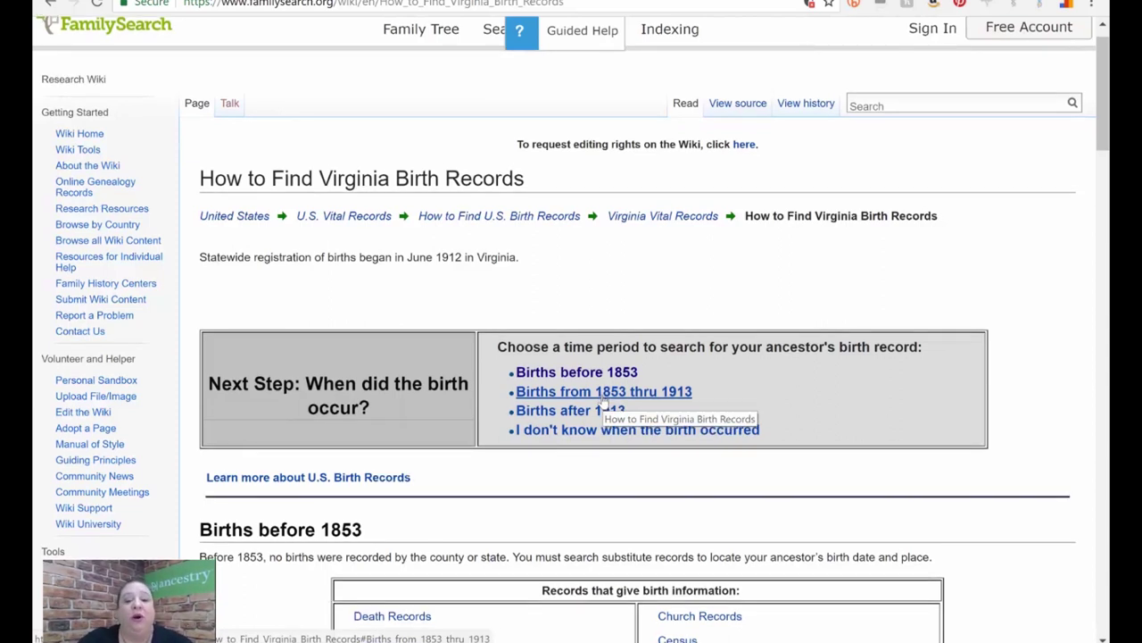
scroll(601, 397, "down", 2)
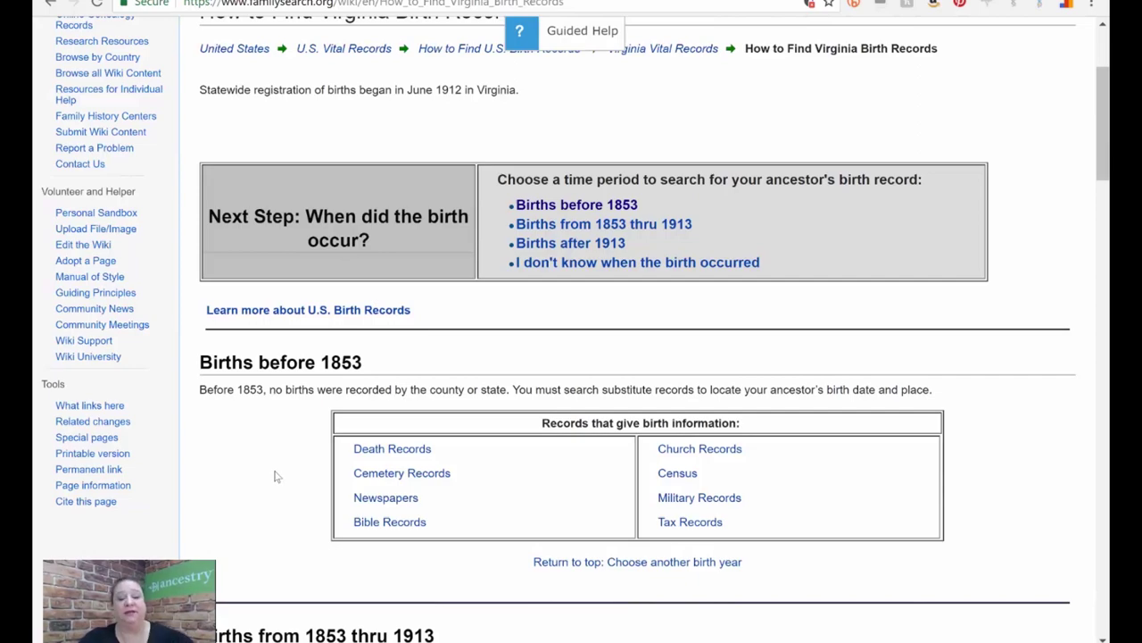
key("alt+Tab")
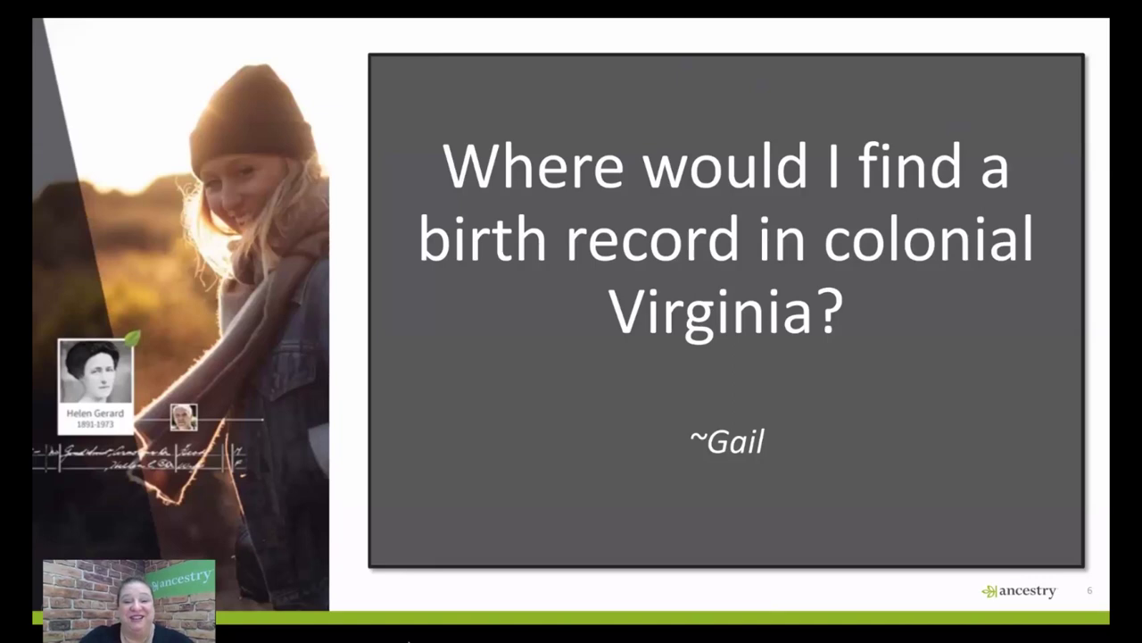
left_click(546, 503)
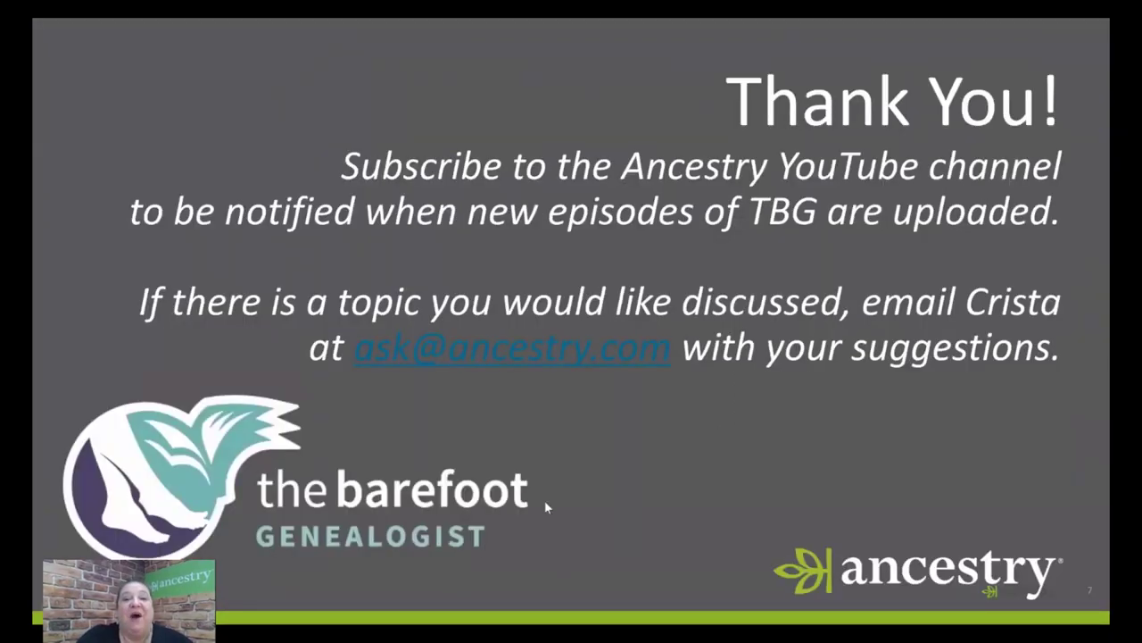